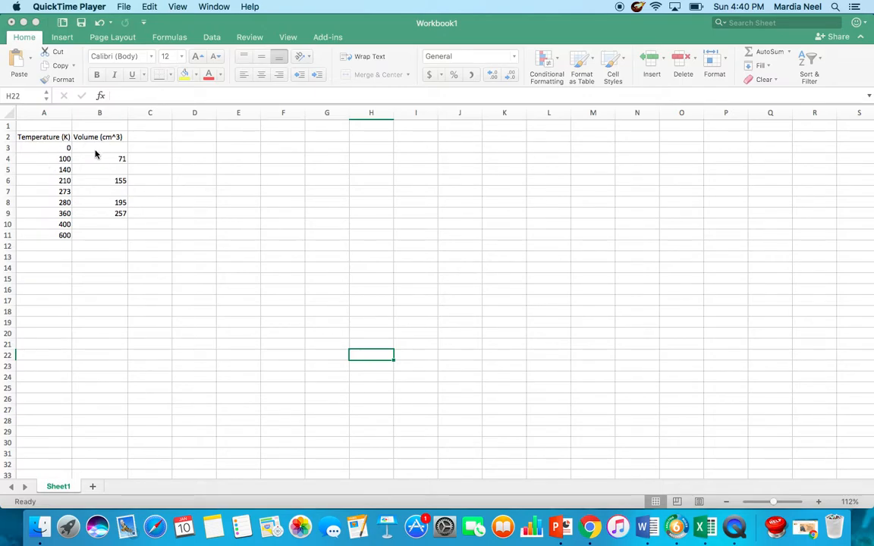
pyautogui.click(50, 137)
pyautogui.click(51, 139)
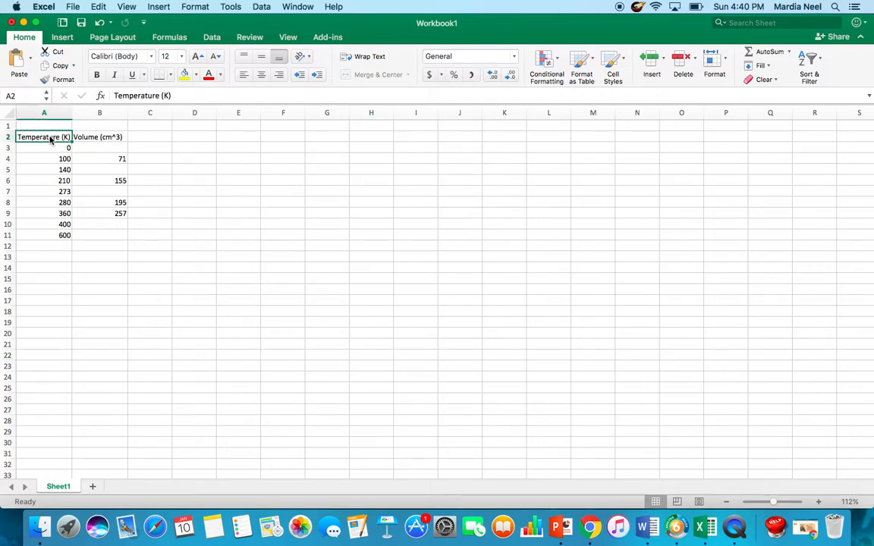
pyautogui.click(85, 138)
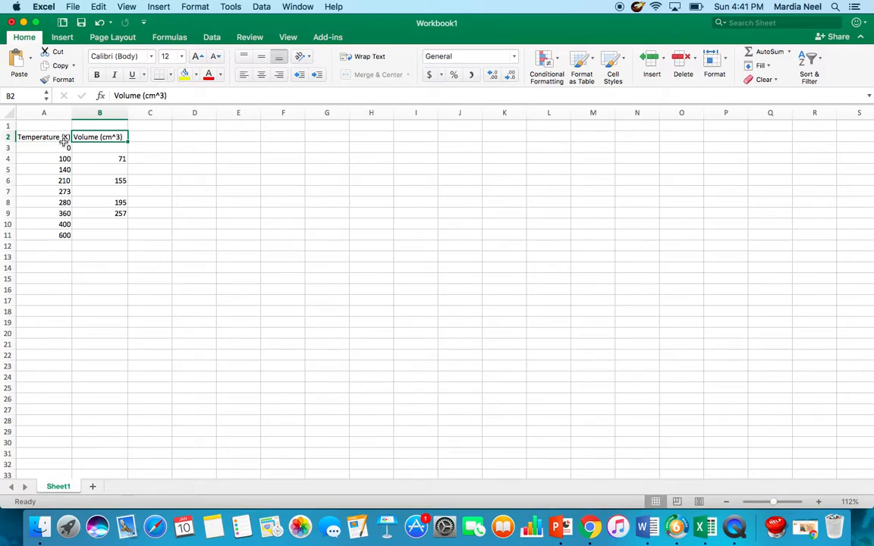
pyautogui.moveTo(55, 137); pyautogui.dragTo(106, 233)
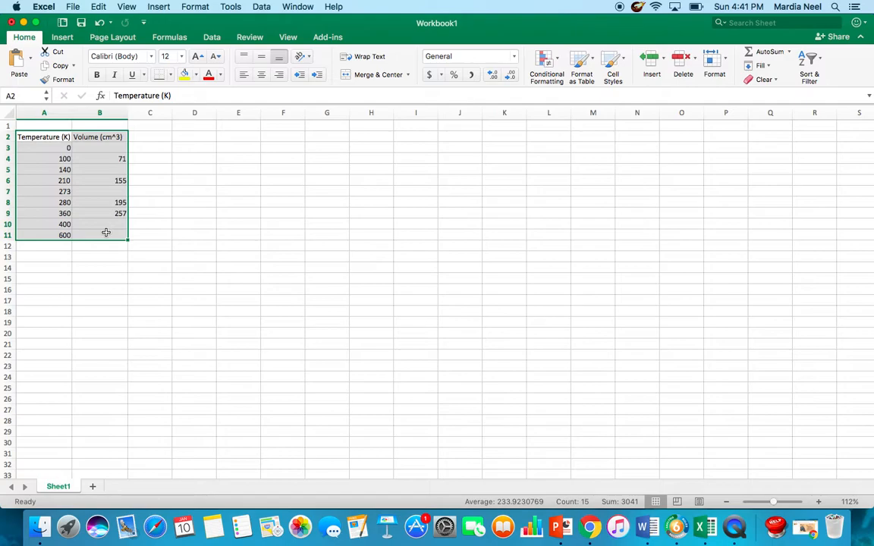
pyautogui.click(139, 225)
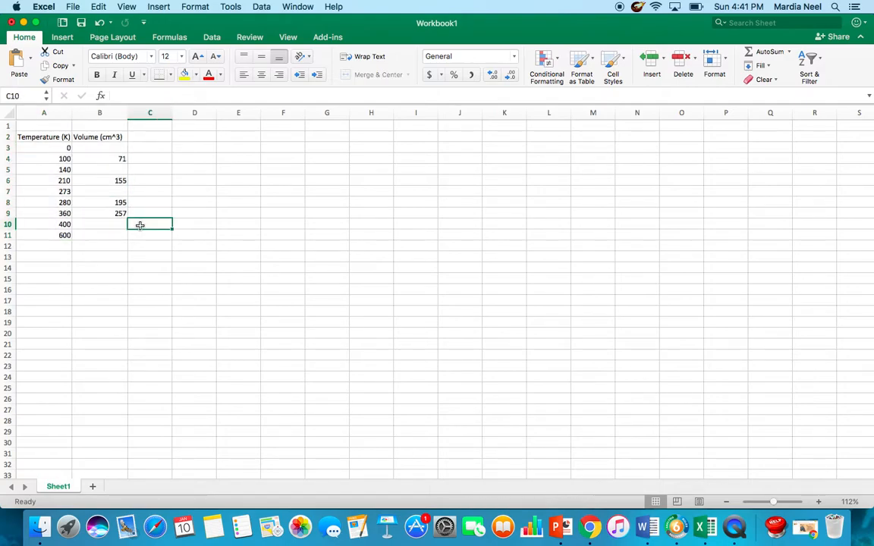
# - Insert a Scatter with Smooth Lines and Markers chart from the temperature and volume data in A2:B11
pyautogui.click(47, 137)
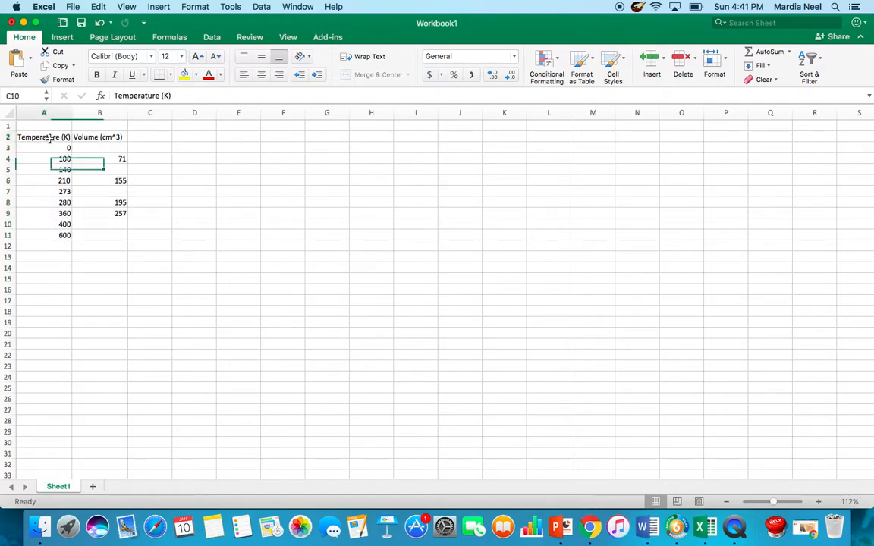
pyautogui.moveTo(49, 137); pyautogui.dragTo(108, 235)
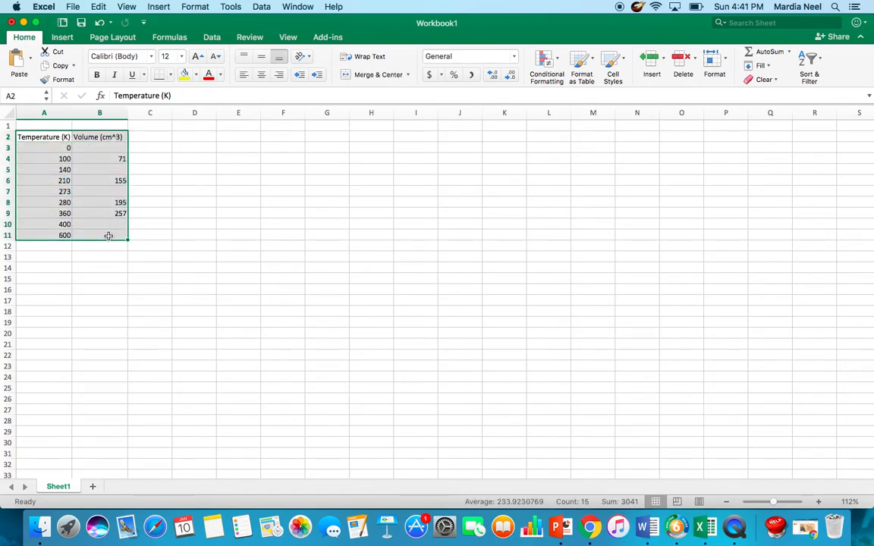
pyautogui.click(66, 37)
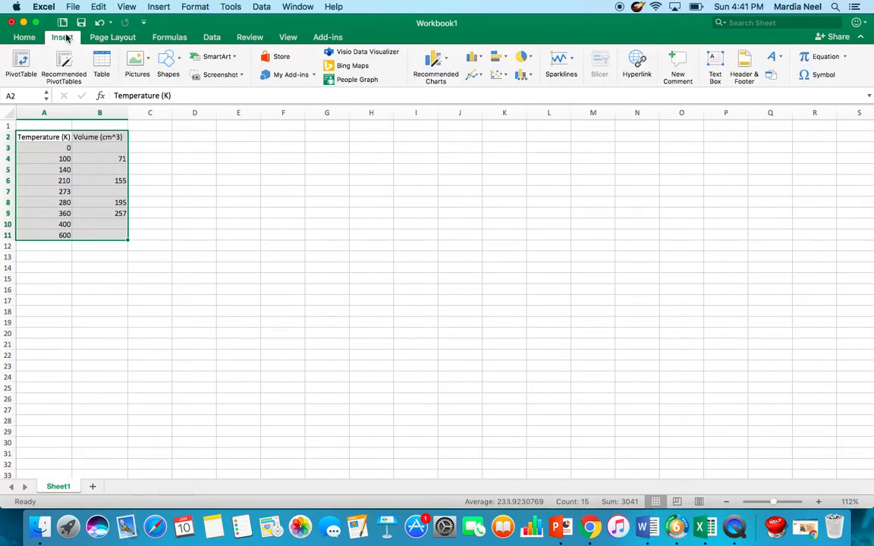
pyautogui.click(497, 76)
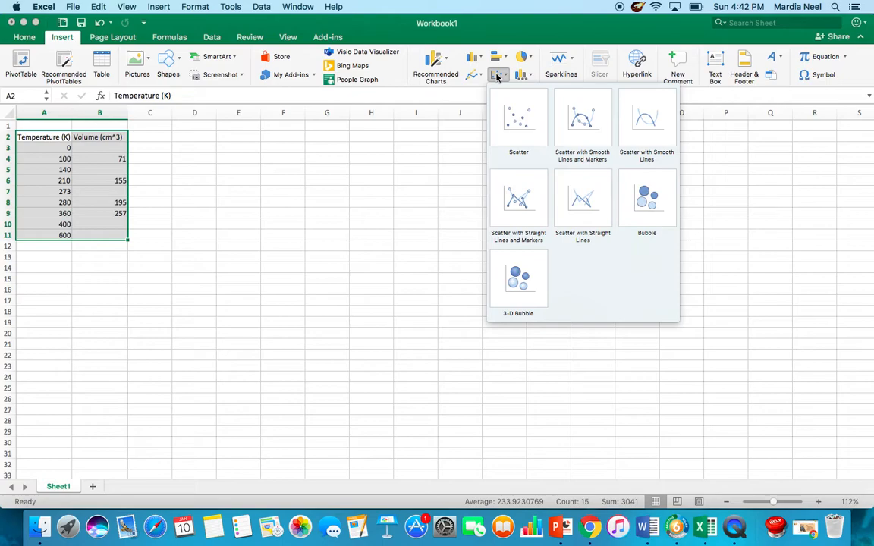
pyautogui.click(578, 137)
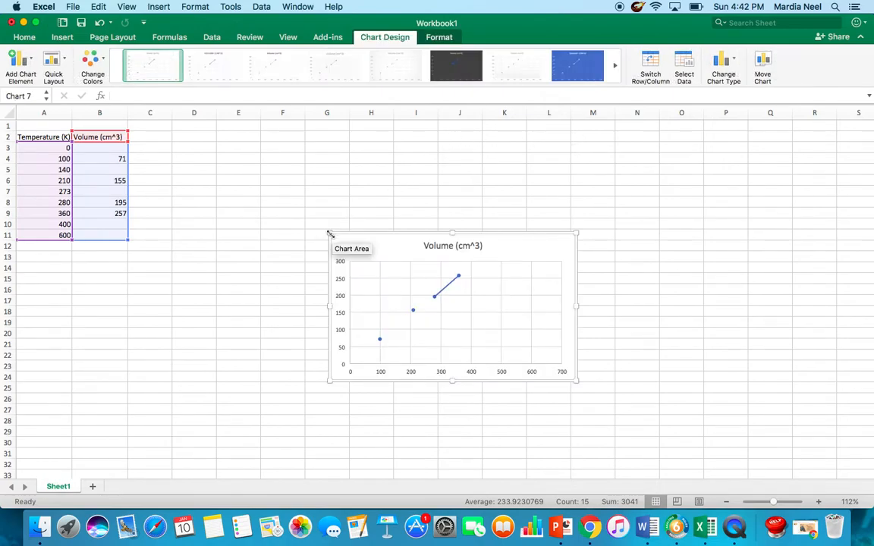
# - Enlarge the chart to span about columns E to M and apply the quick layout with axis titles, right legend, minor gridlines and linear trendline
pyautogui.moveTo(330, 233); pyautogui.dragTo(227, 137)
pyautogui.moveTo(577, 381); pyautogui.dragTo(630, 415)
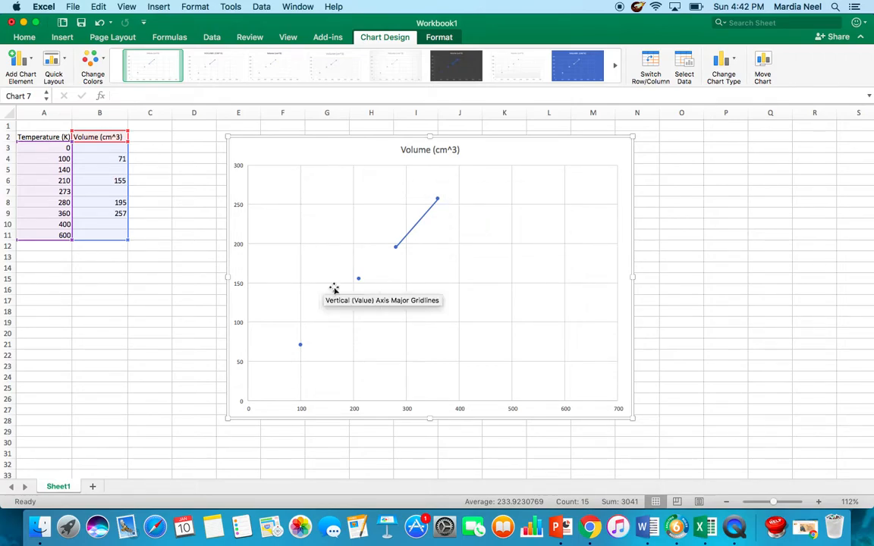
pyautogui.click(55, 63)
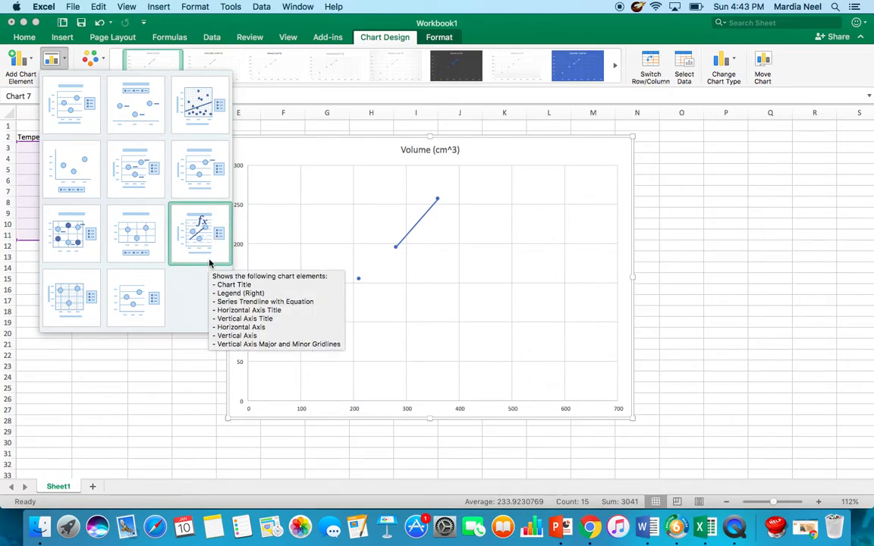
pyautogui.click(196, 130)
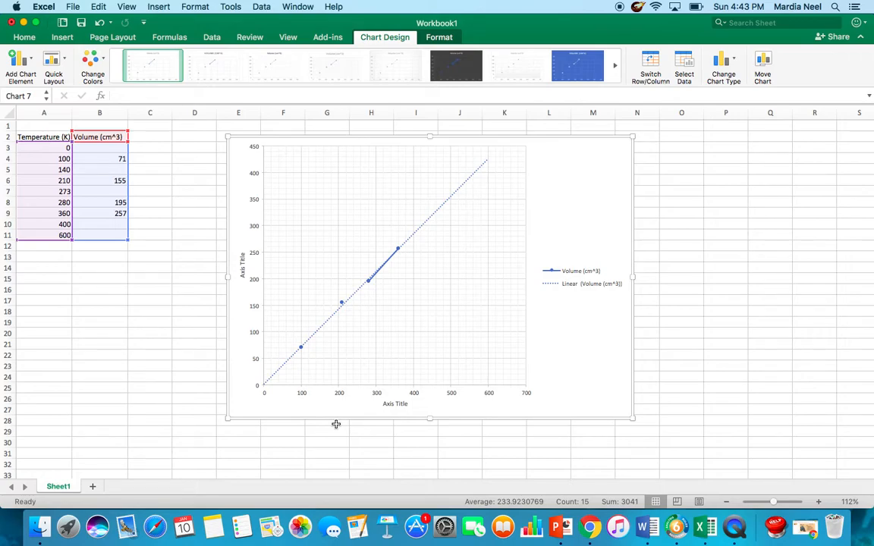
# - Replace the horizontal axis title placeholder with "Temperature ( K)"
pyautogui.doubleClick(397, 407)
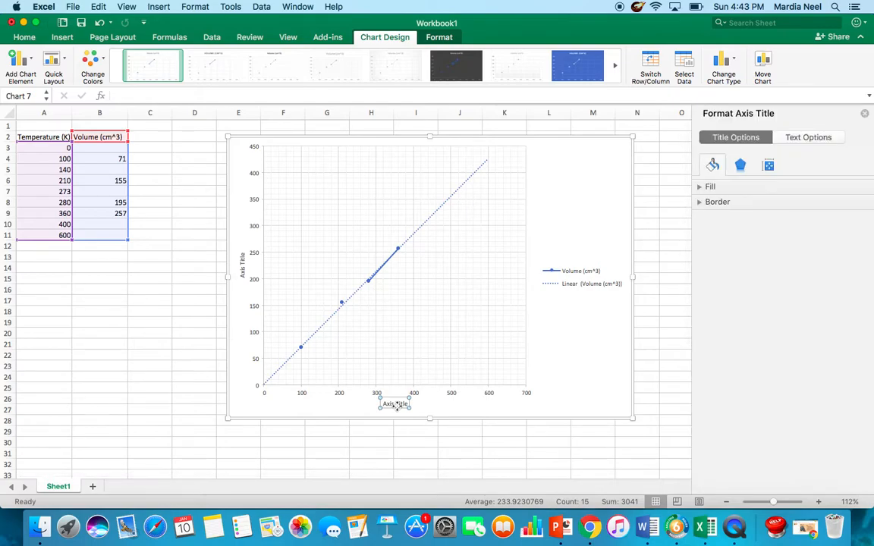
pyautogui.moveTo(401, 405); pyautogui.dragTo(379, 404)
pyautogui.write('Temperatu')
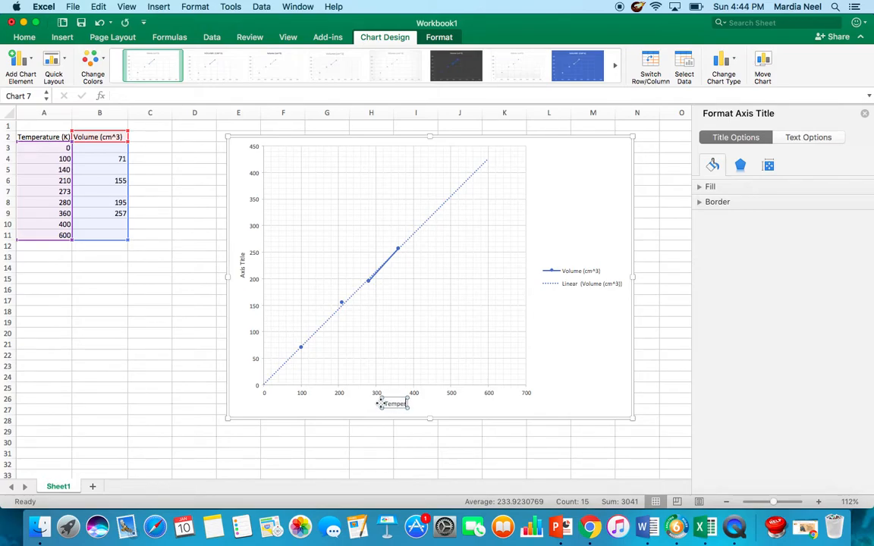
pyautogui.write('re (K')
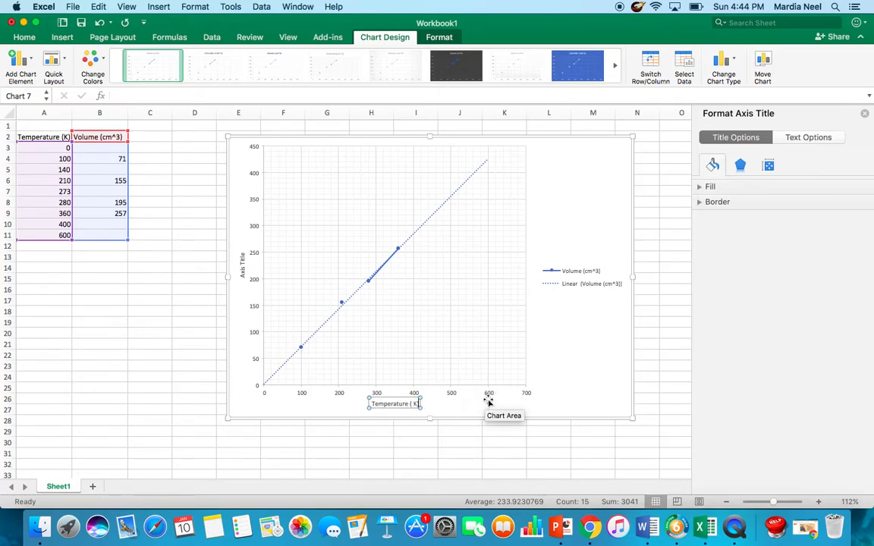
pyautogui.click(571, 390)
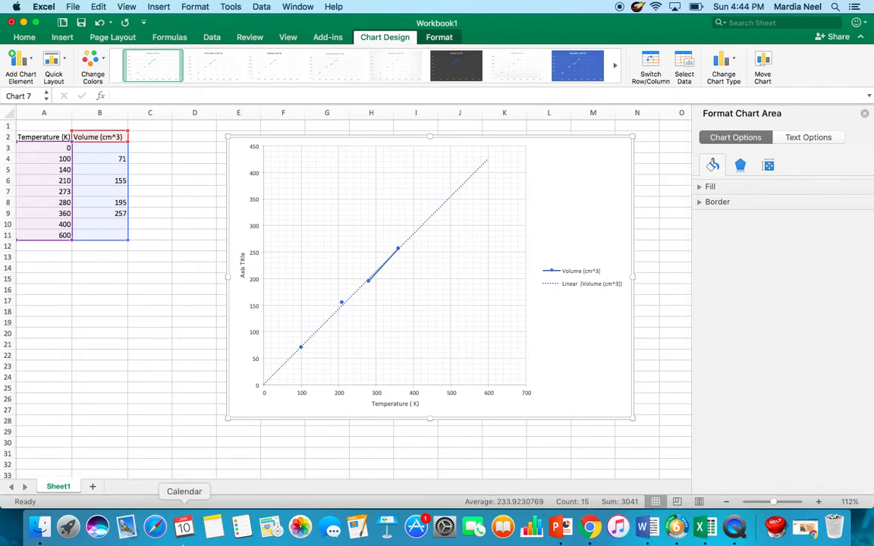
# - Replace the vertical axis title placeholder with "Volume ( cm ^3)"
pyautogui.click(244, 270)
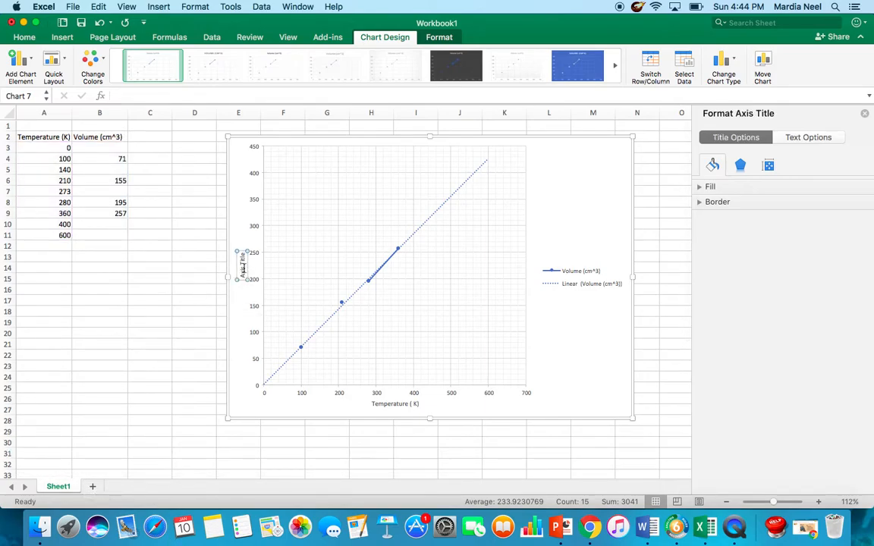
pyautogui.moveTo(244, 255); pyautogui.dragTo(242, 282)
pyautogui.write('Volume')
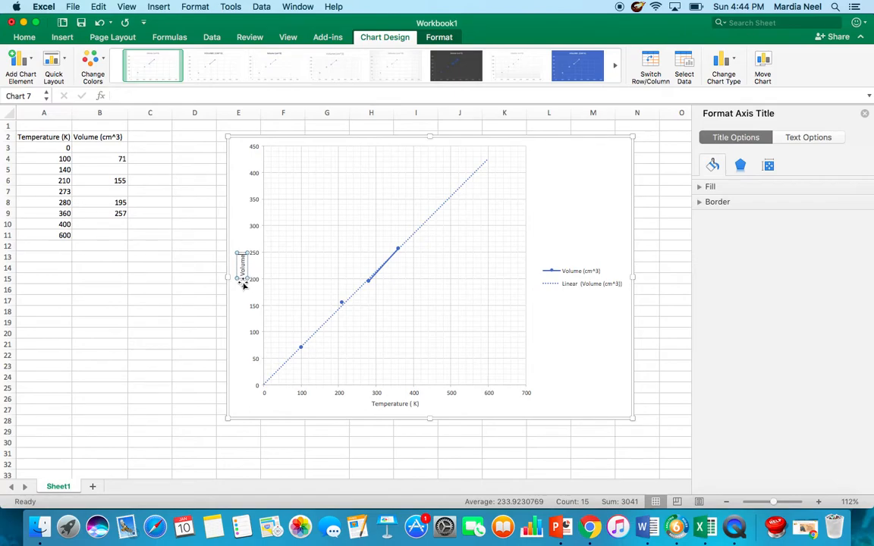
pyautogui.write(' ( cm^3')
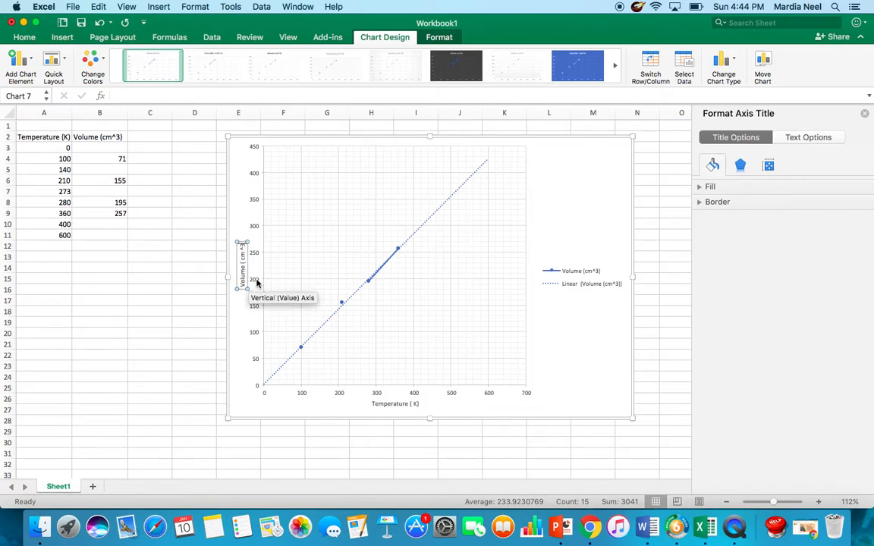
pyautogui.click(239, 214)
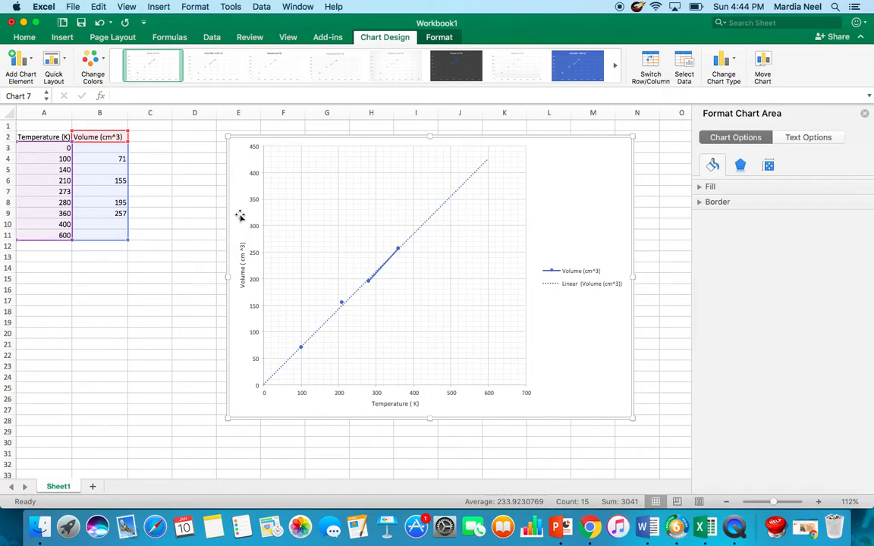
# - Format the chart's linear trendline as a black line with a solid dash type
pyautogui.click(548, 272)
pyautogui.click(387, 264)
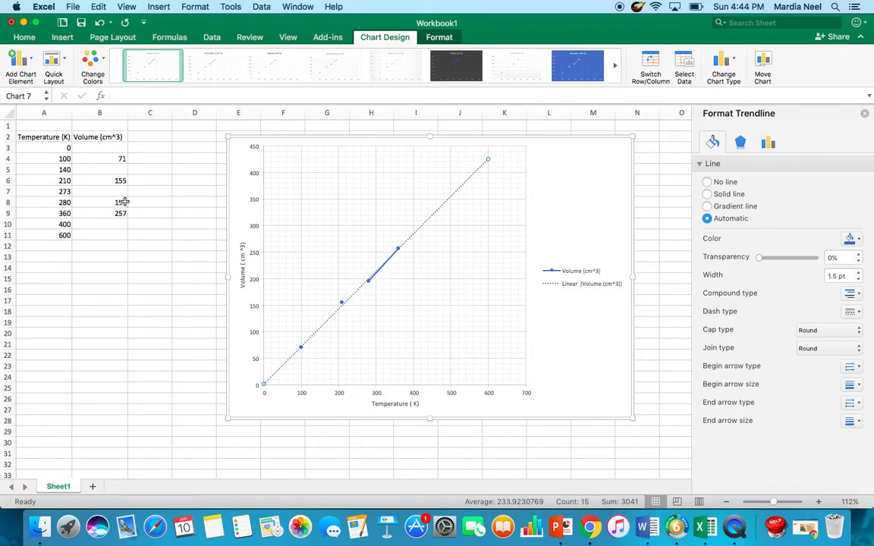
pyautogui.click(706, 207)
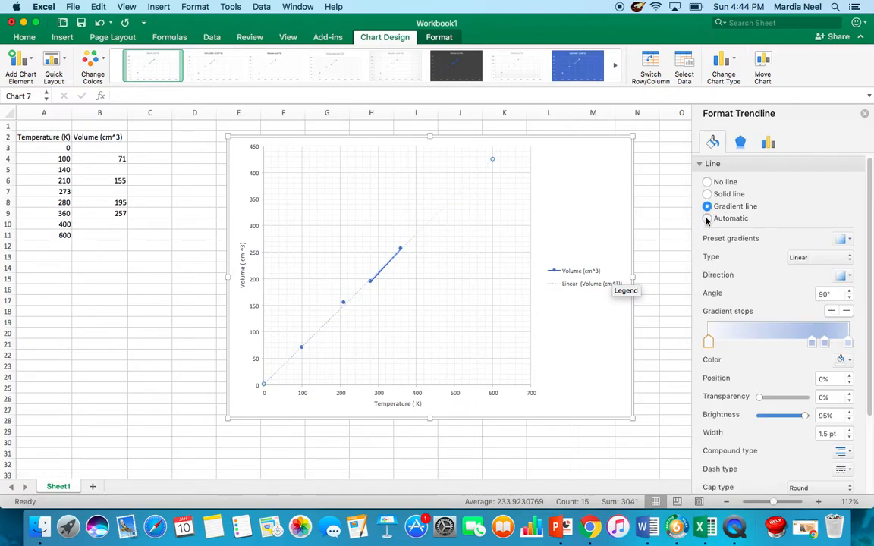
pyautogui.click(707, 219)
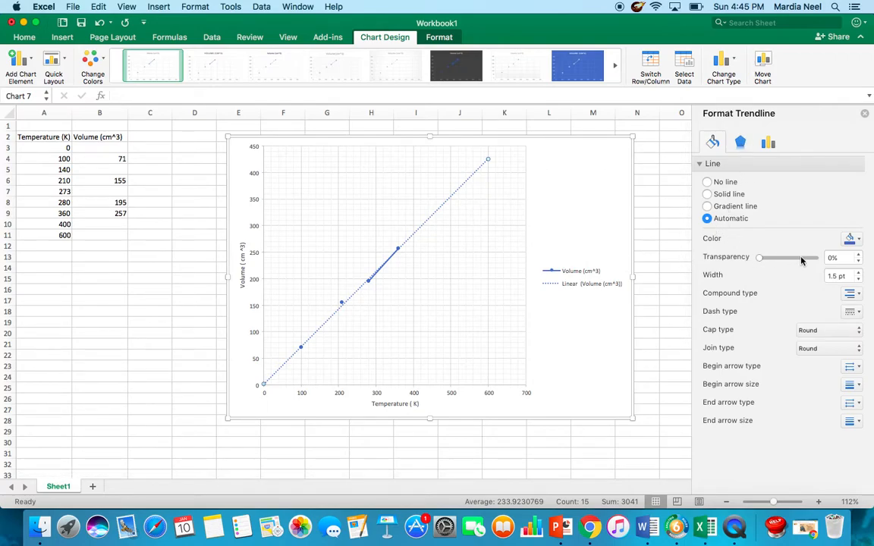
pyautogui.click(858, 241)
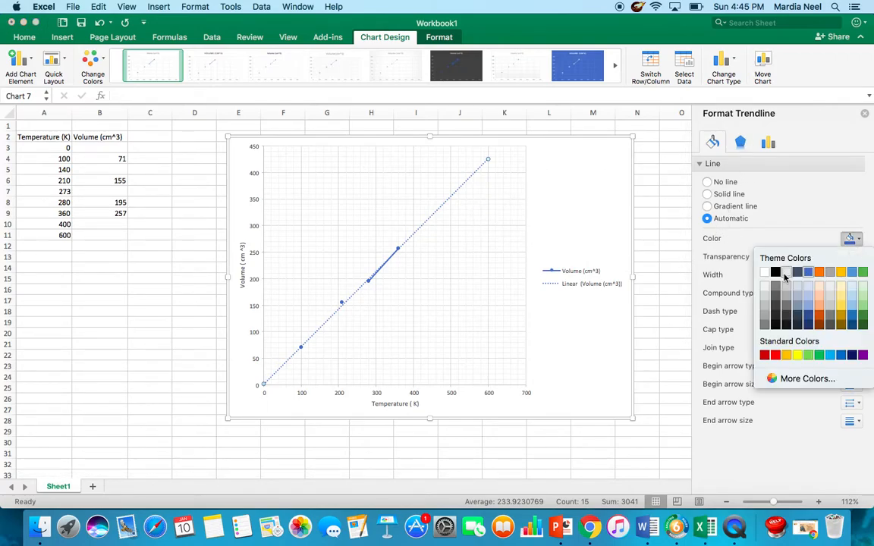
pyautogui.click(775, 272)
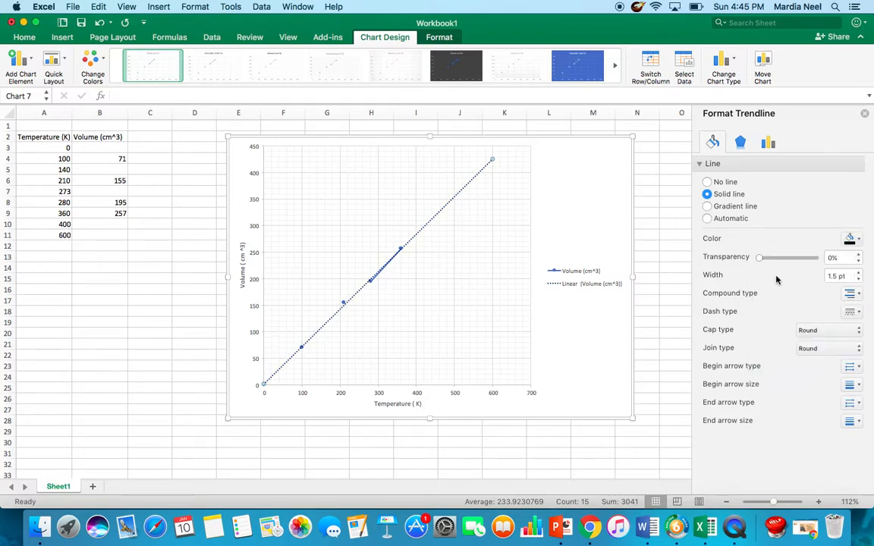
pyautogui.click(858, 311)
pyautogui.click(854, 329)
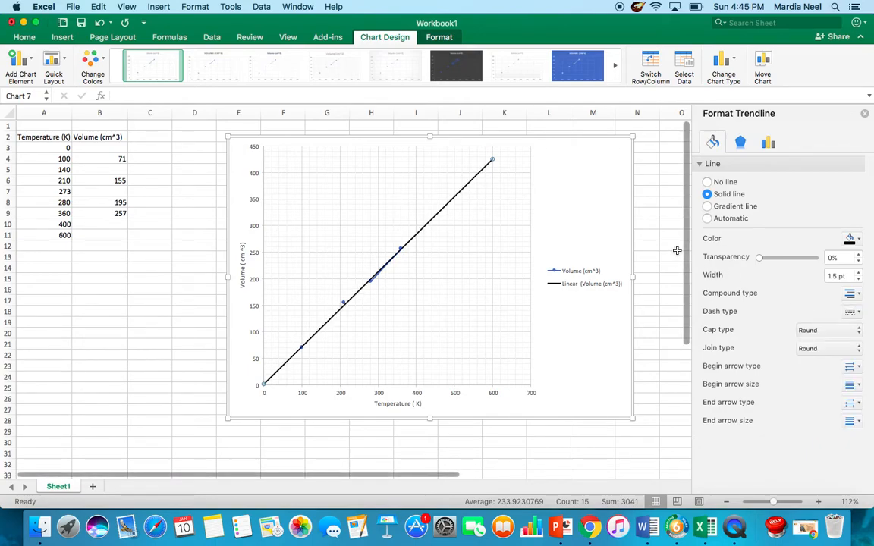
pyautogui.click(615, 237)
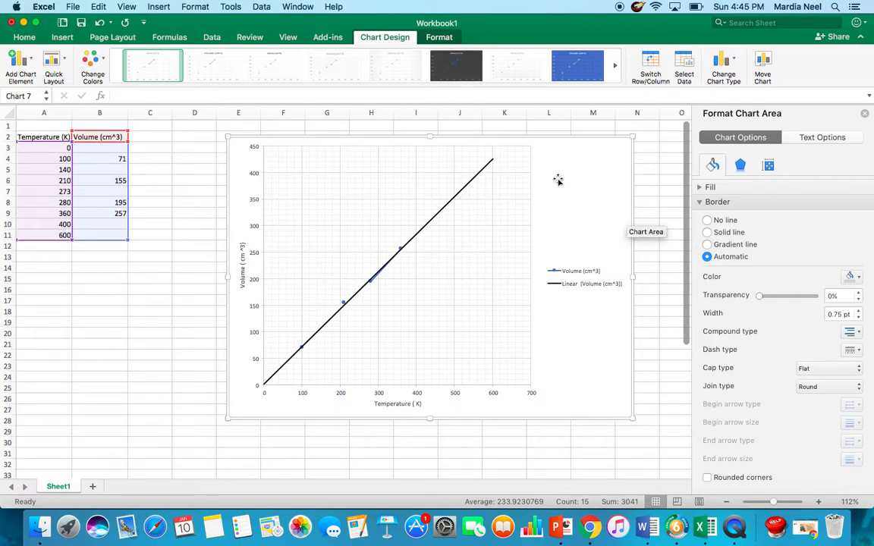
# - Enlarge the chart in width and height so it reaches about column V and down to about row 53
pyautogui.click(825, 137)
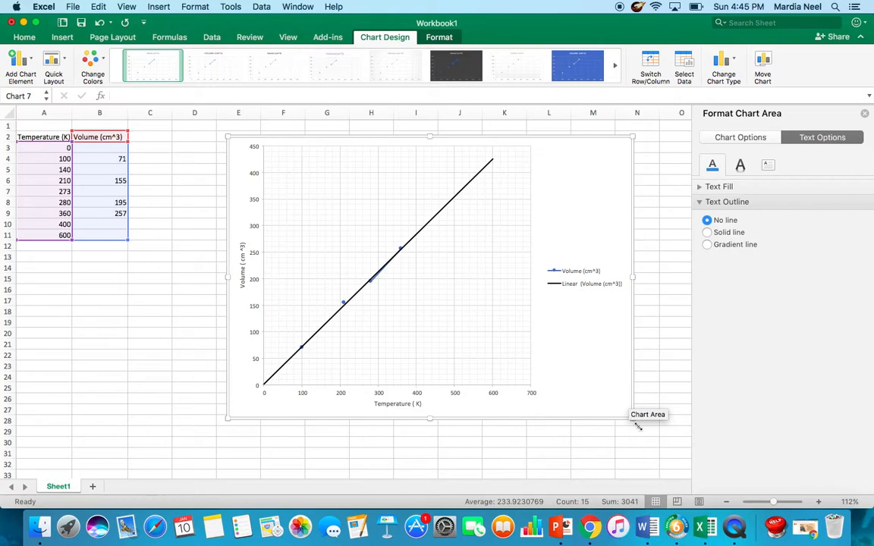
pyautogui.moveTo(633, 418); pyautogui.dragTo(687, 461)
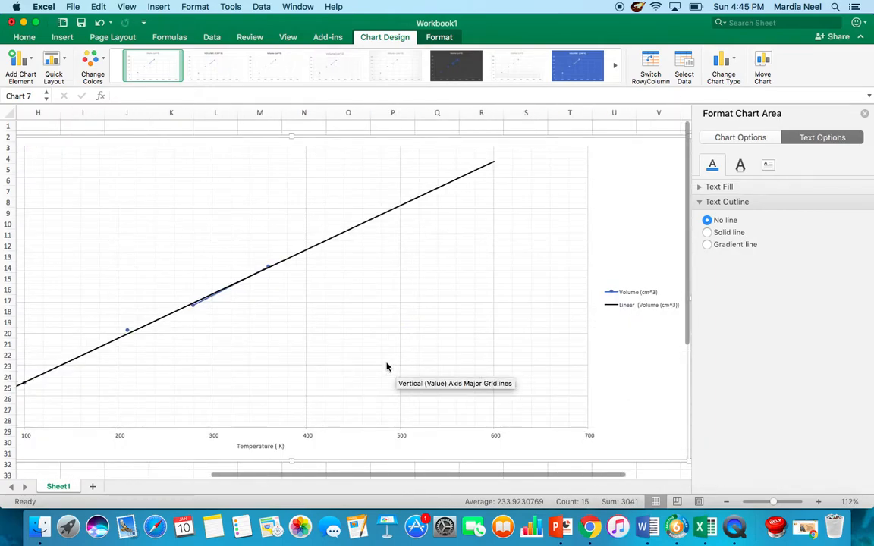
pyautogui.scroll(-5, 367, 326)
pyautogui.scroll(-4, 368, 326)
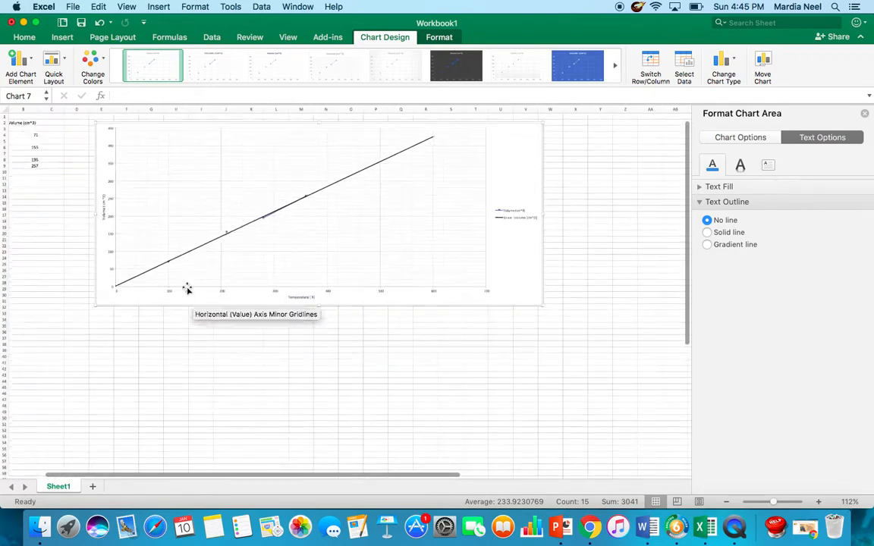
pyautogui.moveTo(320, 304); pyautogui.dragTo(317, 433)
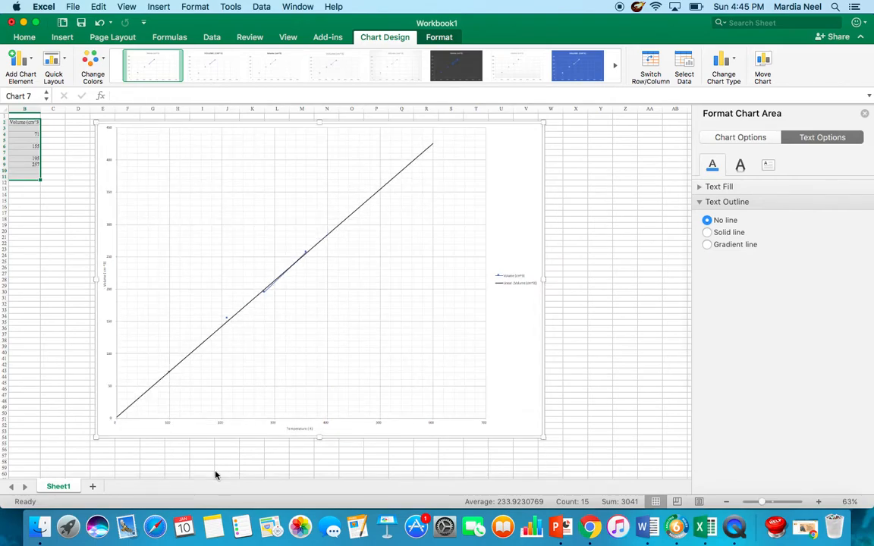
pyautogui.moveTo(348, 478); pyautogui.dragTo(292, 462)
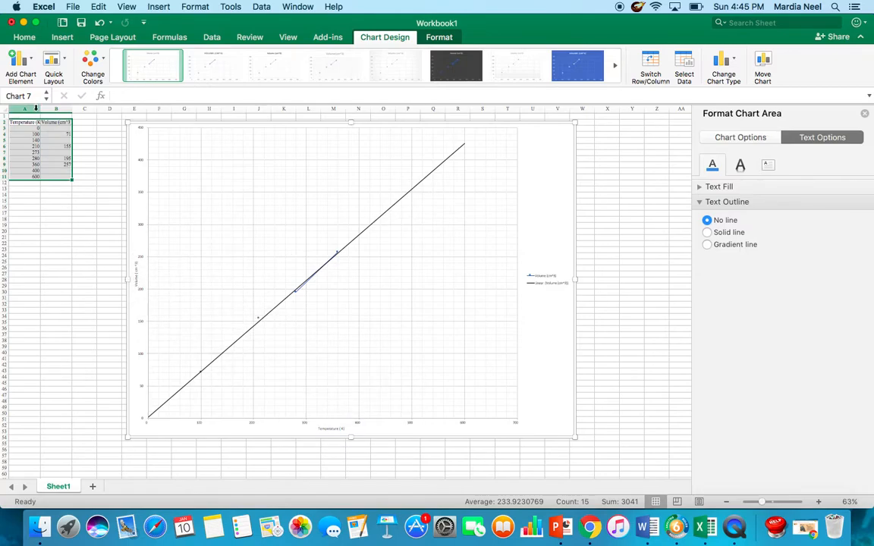
# - Add a chart title using the Above Chart placement
pyautogui.click(27, 72)
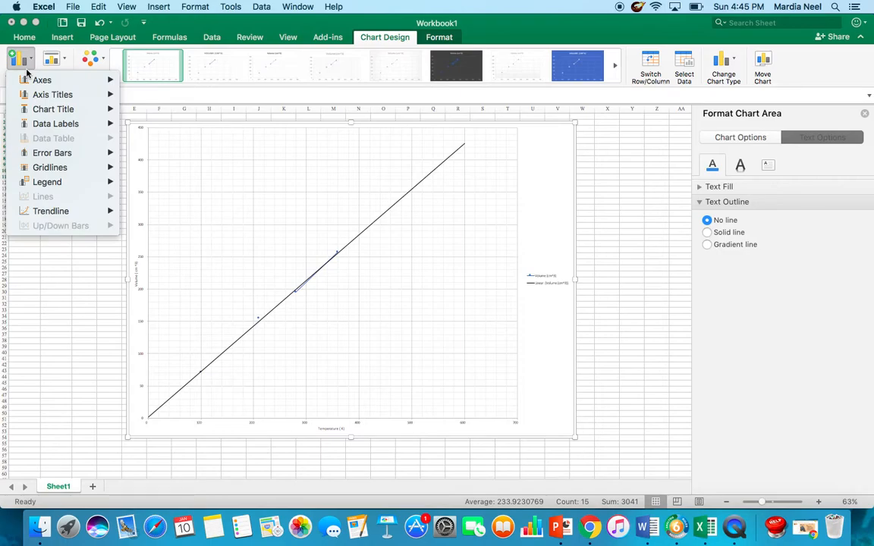
pyautogui.moveTo(34, 108)
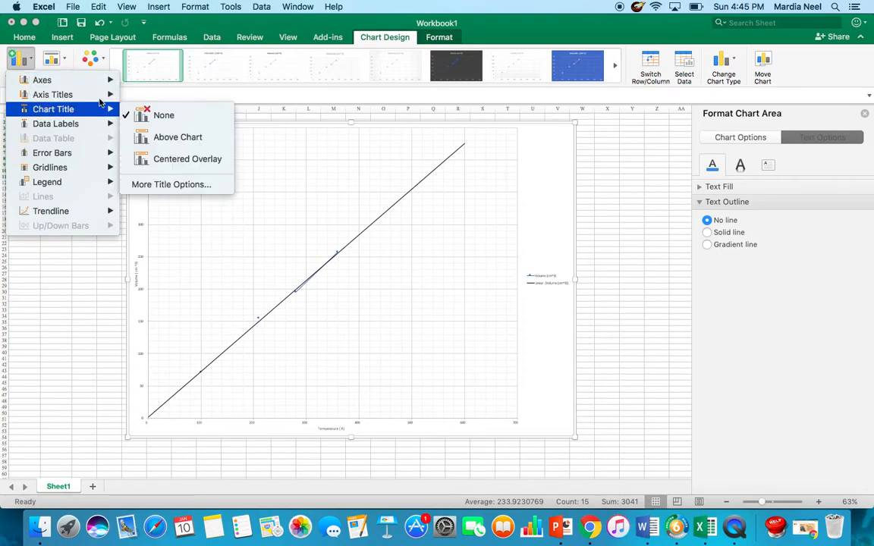
pyautogui.click(194, 146)
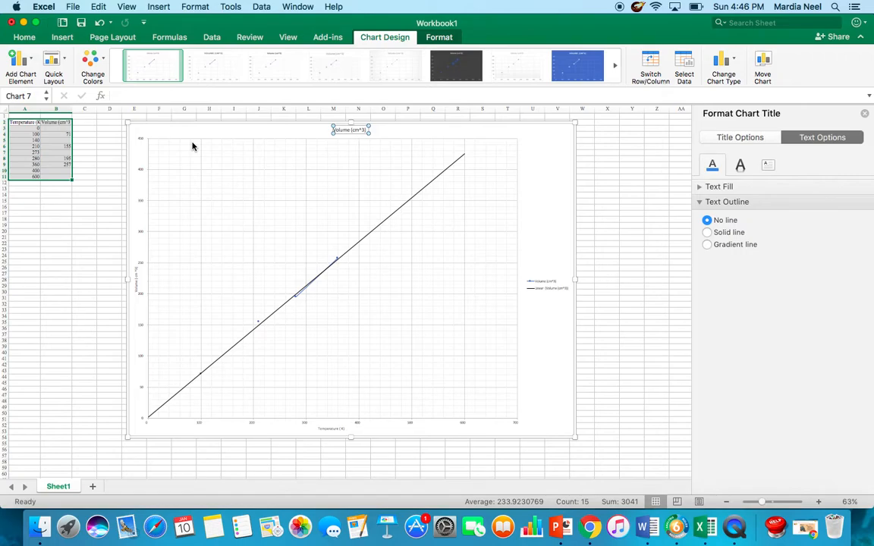
# - Replace the chart title text with "How the volume of a gas changes when the temperature changes"
pyautogui.press('super+z')
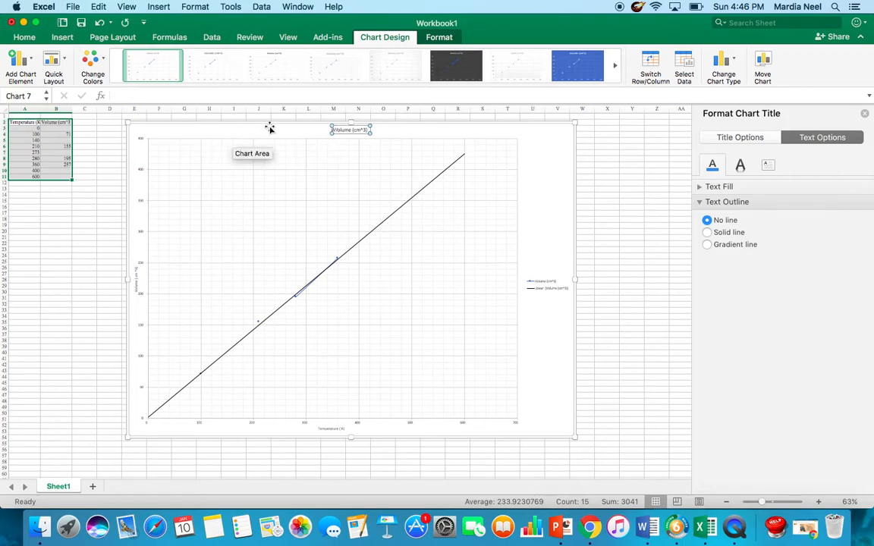
pyautogui.tripleClick(348, 129)
pyautogui.press('BackSpace')
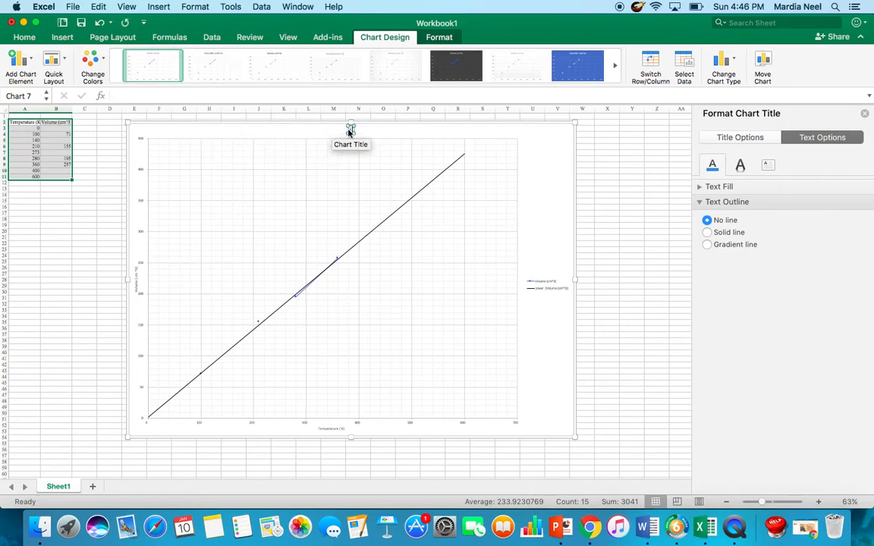
pyautogui.write('How the volume of a g')
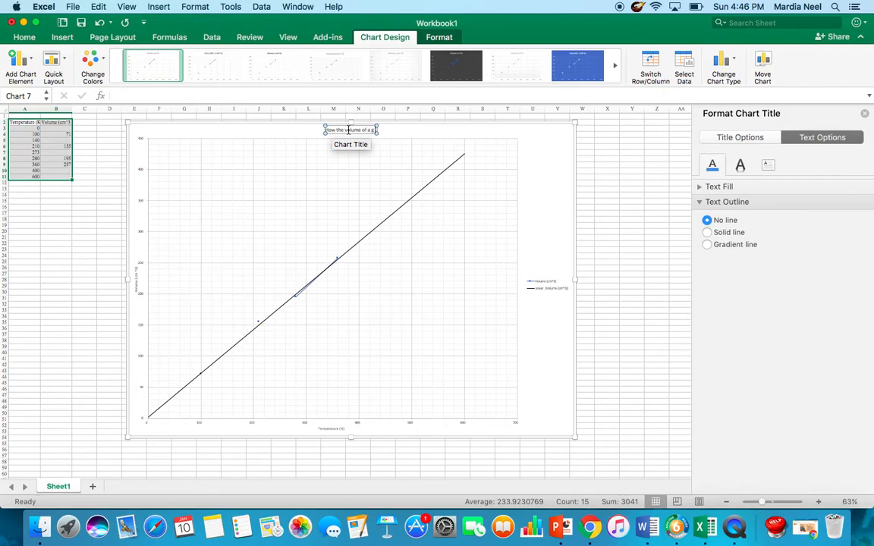
pyautogui.write('as changes when the')
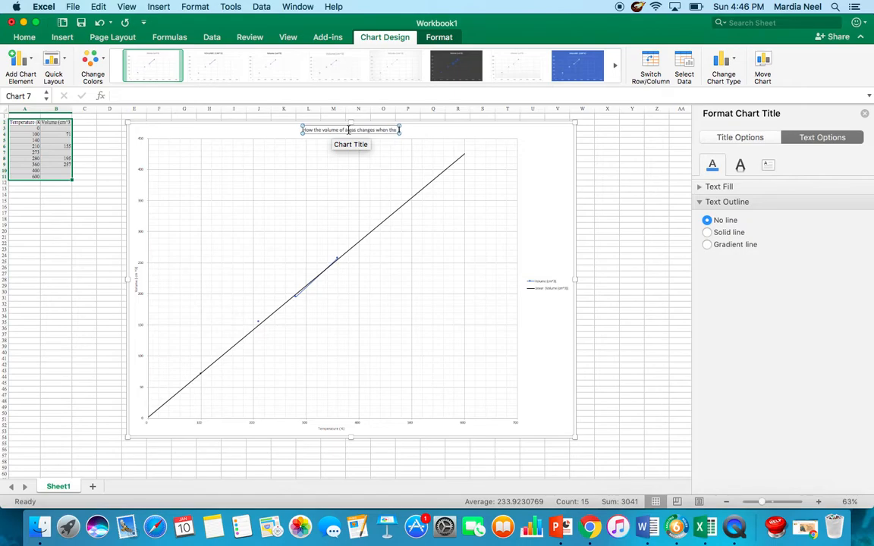
pyautogui.write(' temperatu')
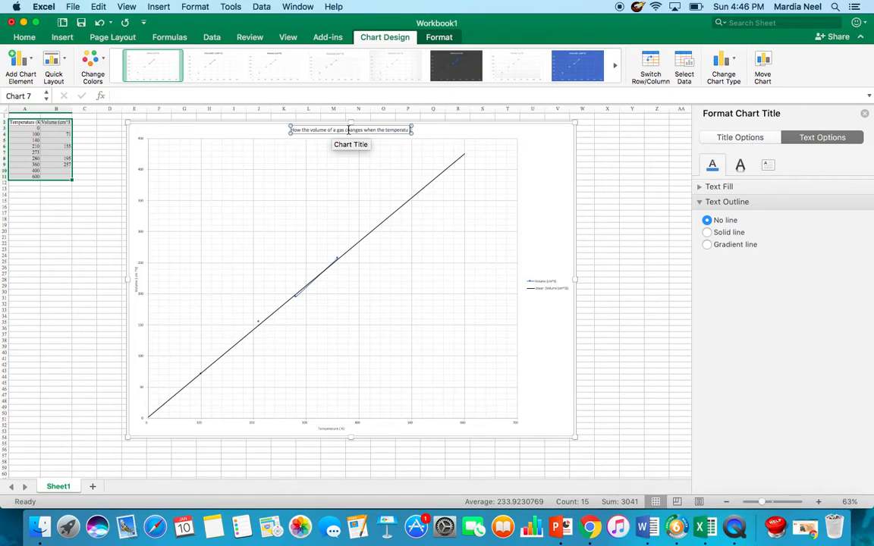
pyautogui.write('re changes')
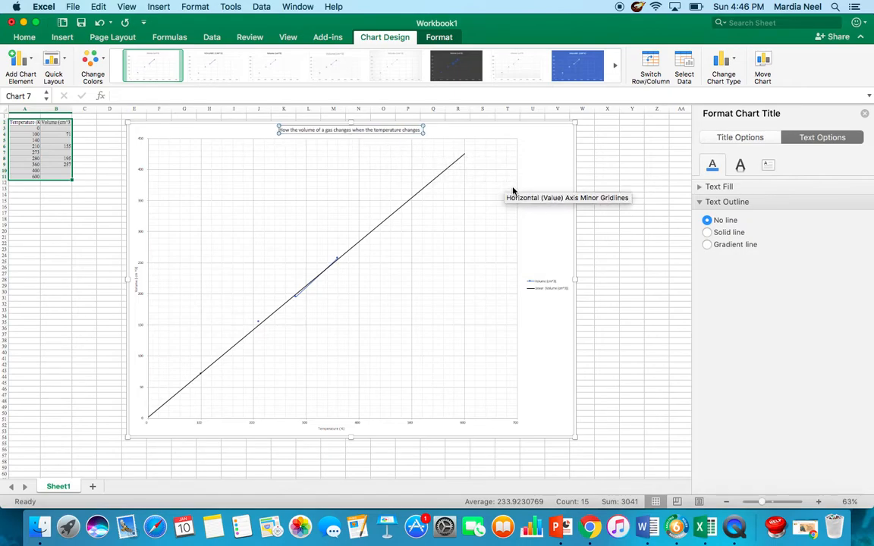
pyautogui.click(535, 199)
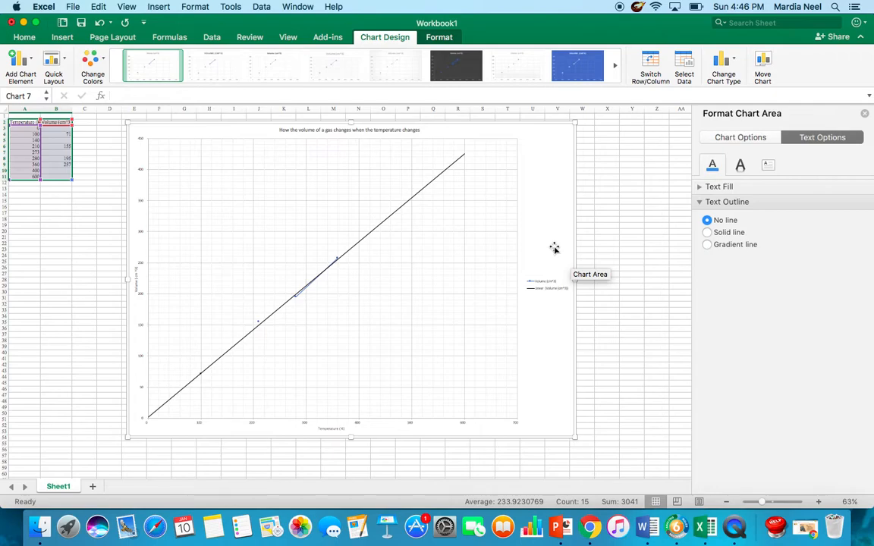
# - Duplicate the chart slightly above the original and close the chart area formatting options
pyautogui.moveTo(555, 248); pyautogui.dragTo(554, 236)
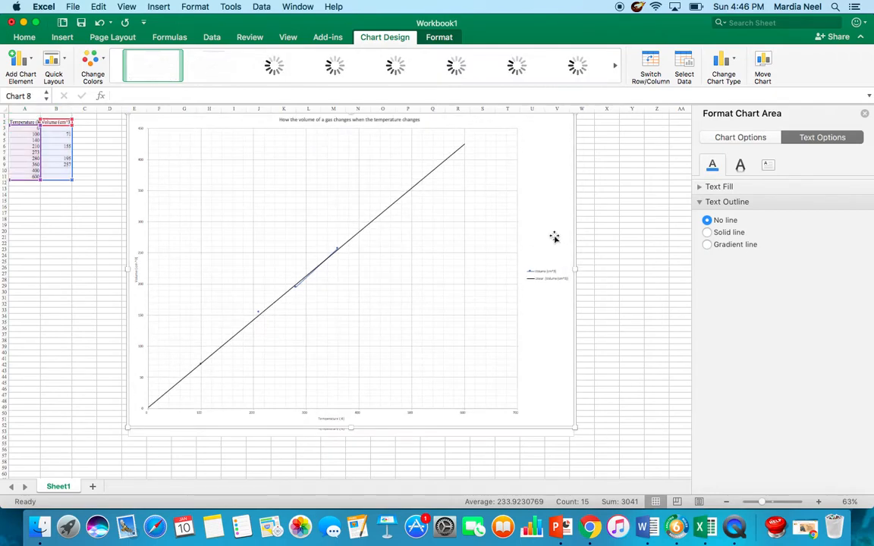
pyautogui.rightClick(554, 237)
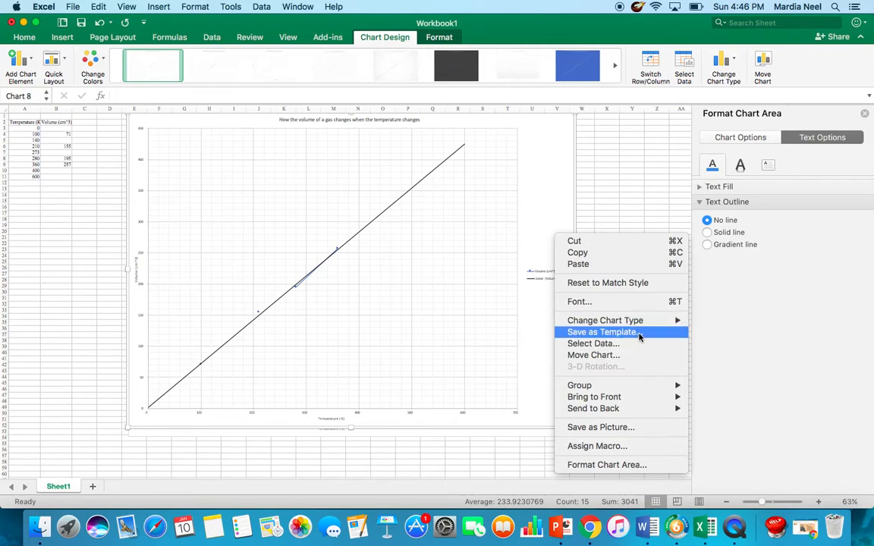
pyautogui.click(634, 195)
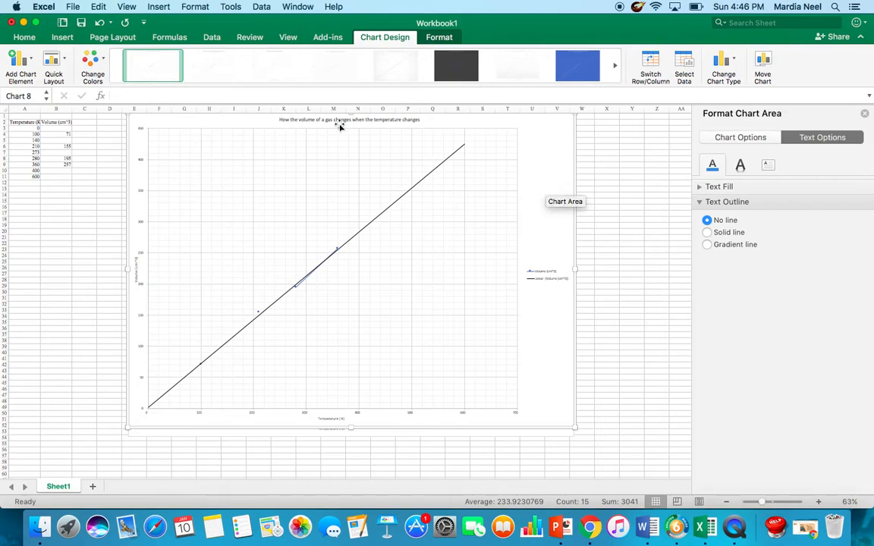
pyautogui.click(79, 7)
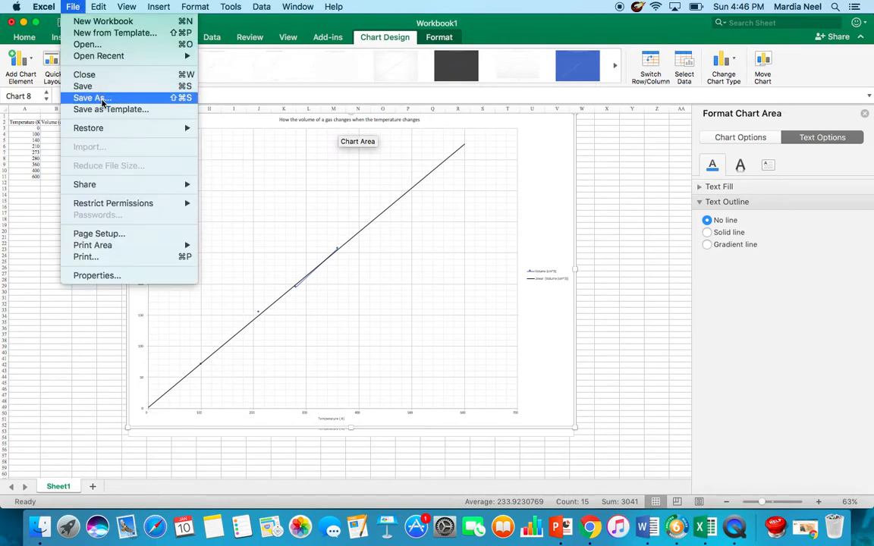
pyautogui.click(267, 218)
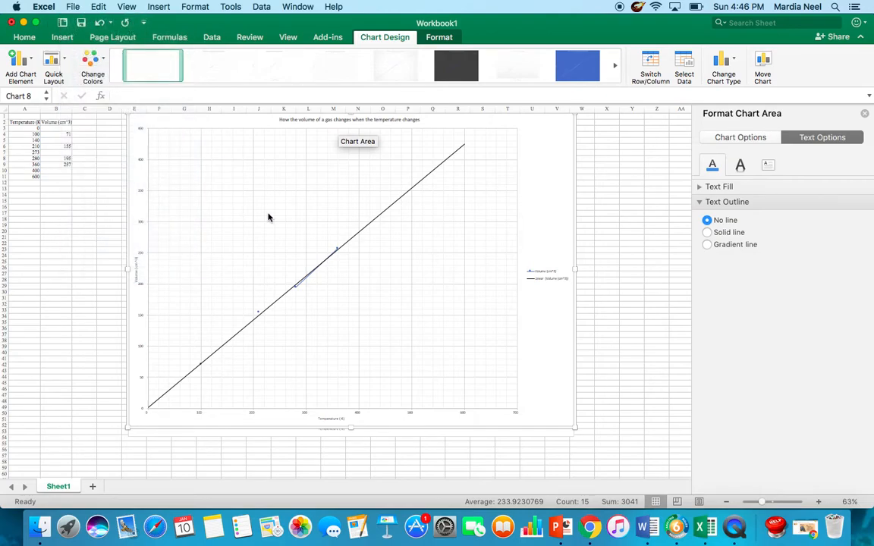
pyautogui.click(864, 113)
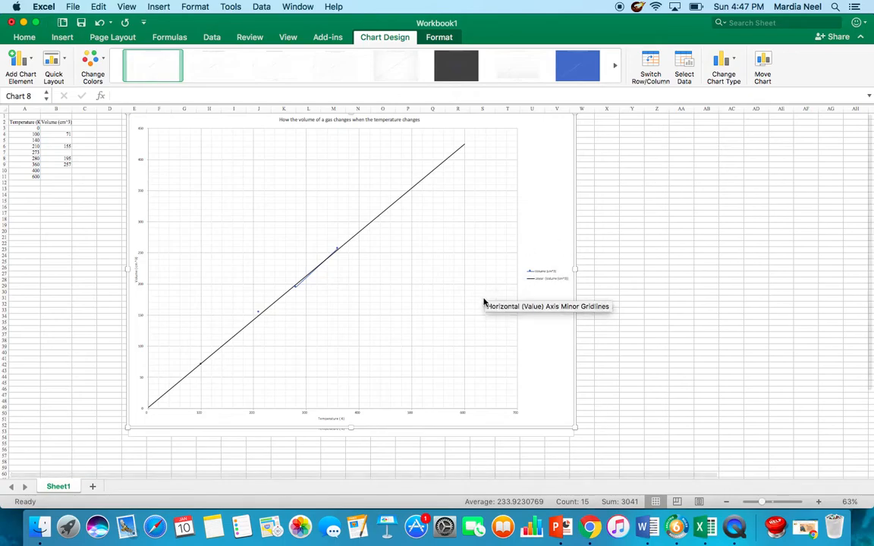
# - Magnify the worksheet to 100% and examine the duplicated chart from its title down
pyautogui.scroll(2, 420, 302)
pyautogui.scroll(3, 420, 302)
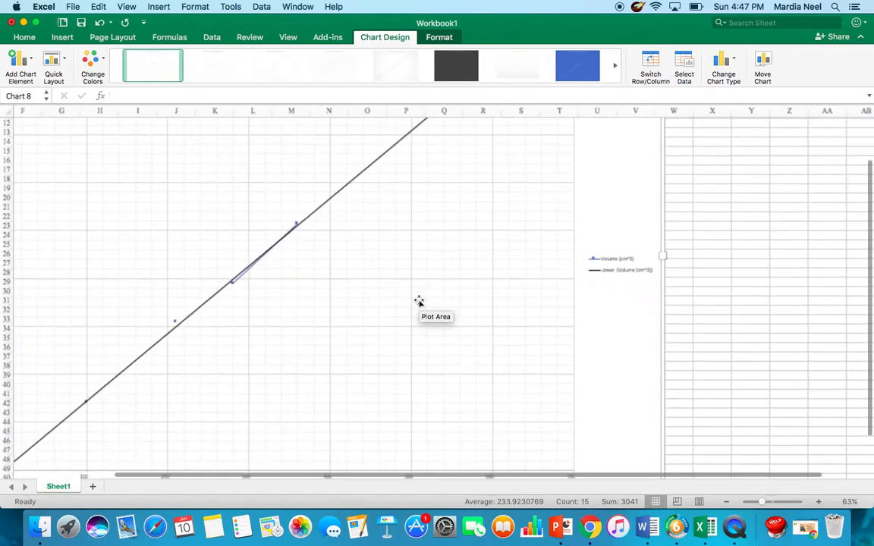
pyautogui.scroll(2, 225, 335)
pyautogui.hscroll(2, 225, 335)
pyautogui.scroll(1, 225, 335)
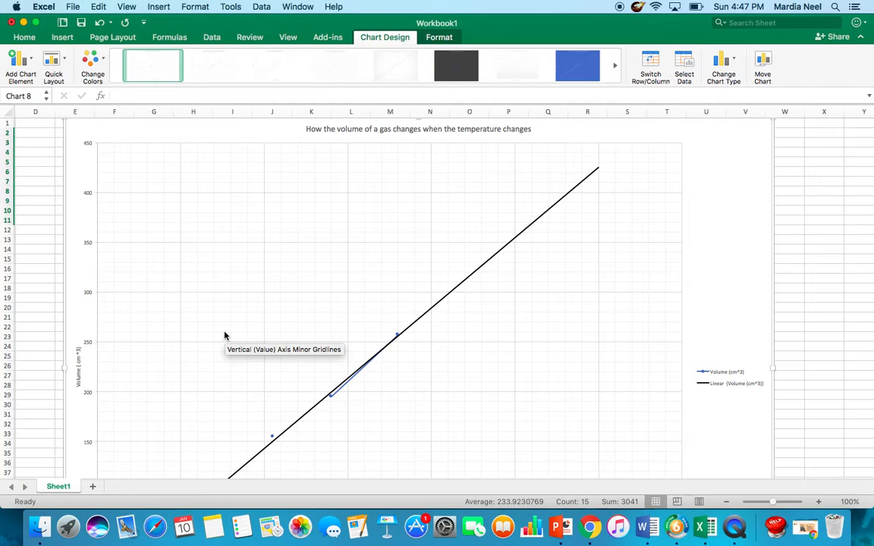
pyautogui.click(74, 7)
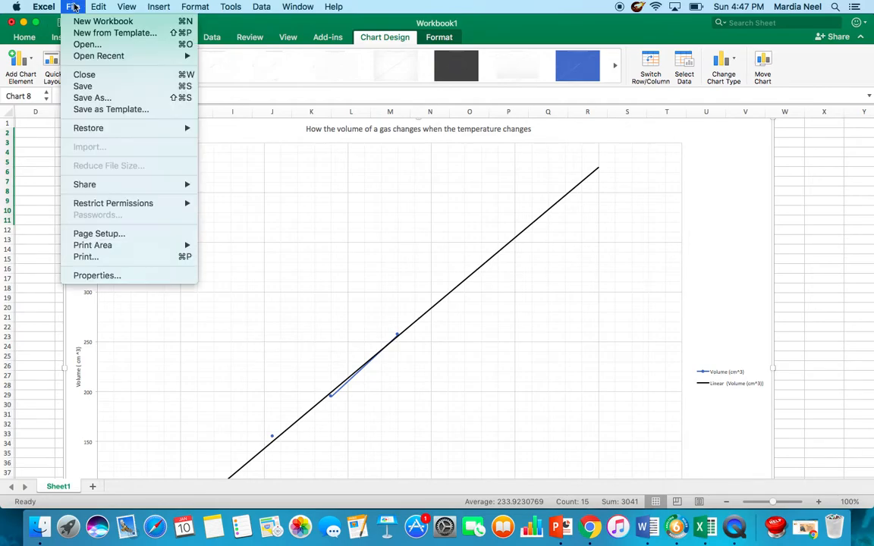
pyautogui.click(285, 348)
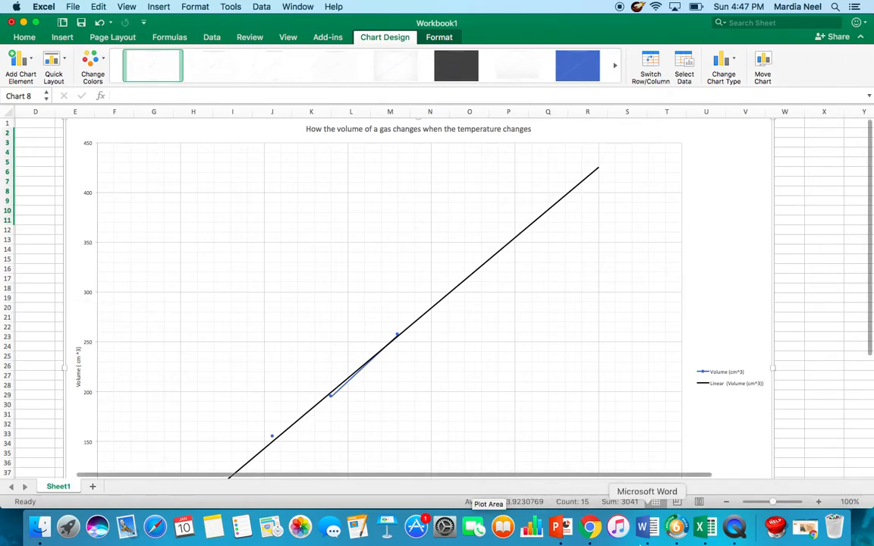
# - Switch to Word, create a blank document, paste the copied chart into it and show the document full screen
pyautogui.click(648, 534)
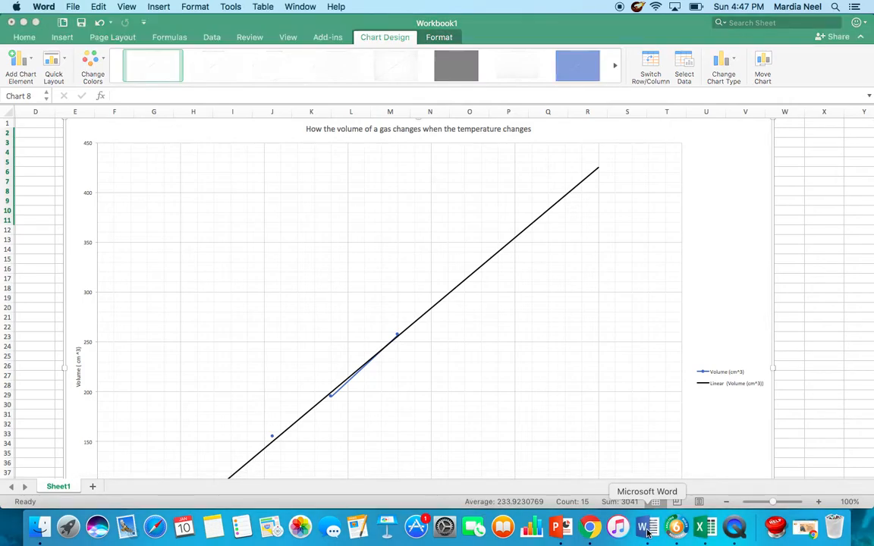
pyautogui.click(25, 188)
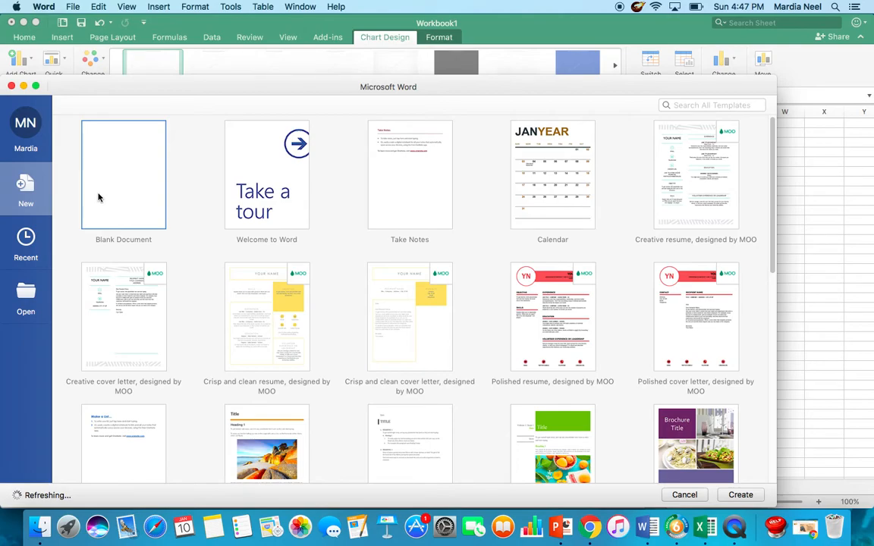
pyautogui.doubleClick(98, 196)
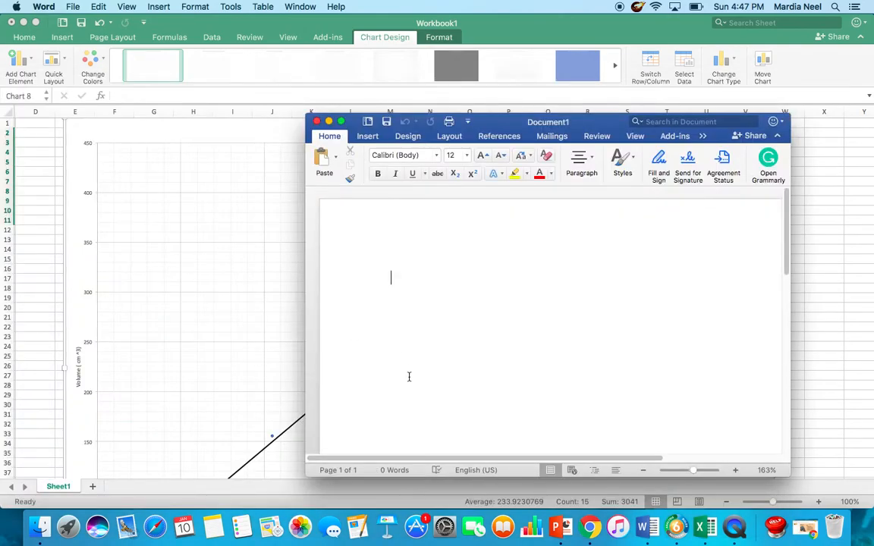
pyautogui.press('super+v')
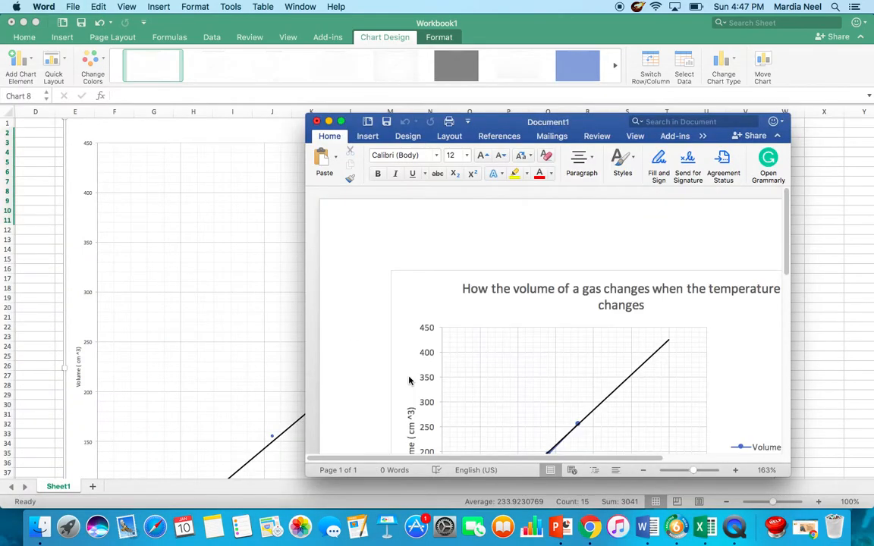
pyautogui.scroll(-5, 604, 326)
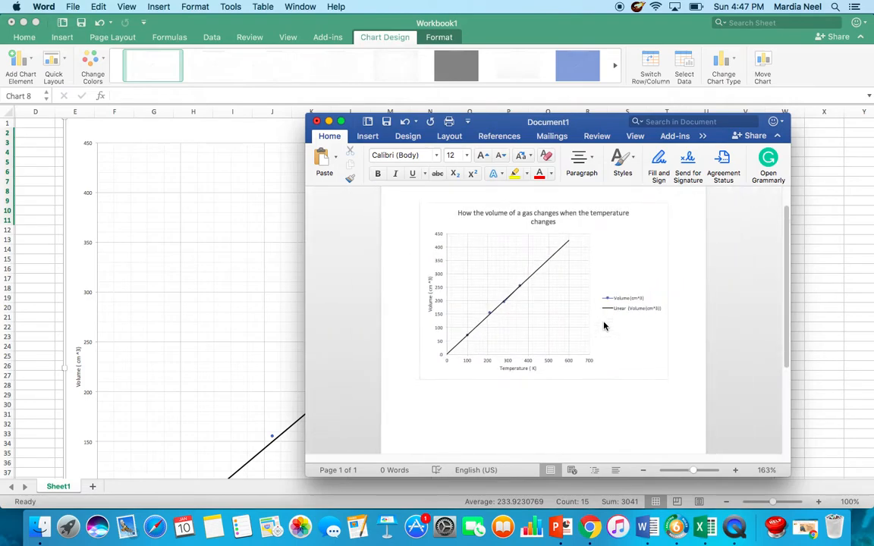
pyautogui.click(667, 377)
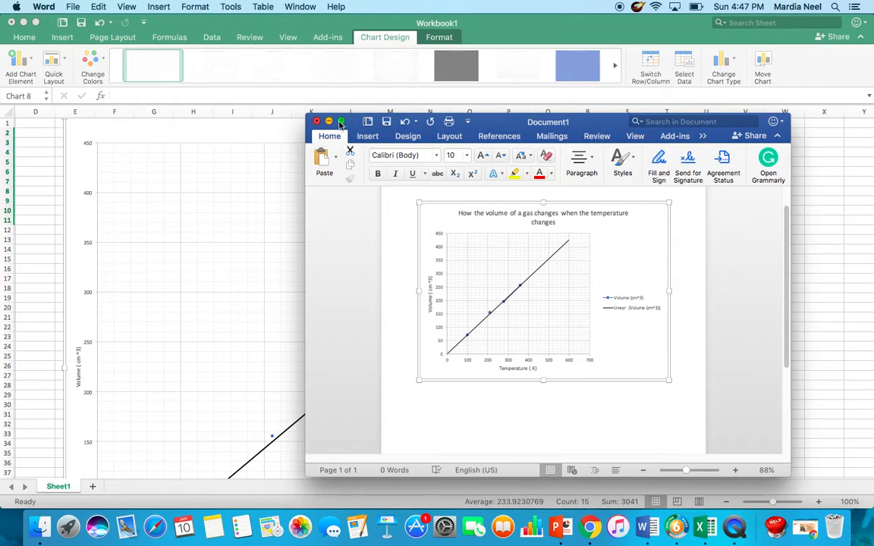
pyautogui.press('ctrl+super+f')
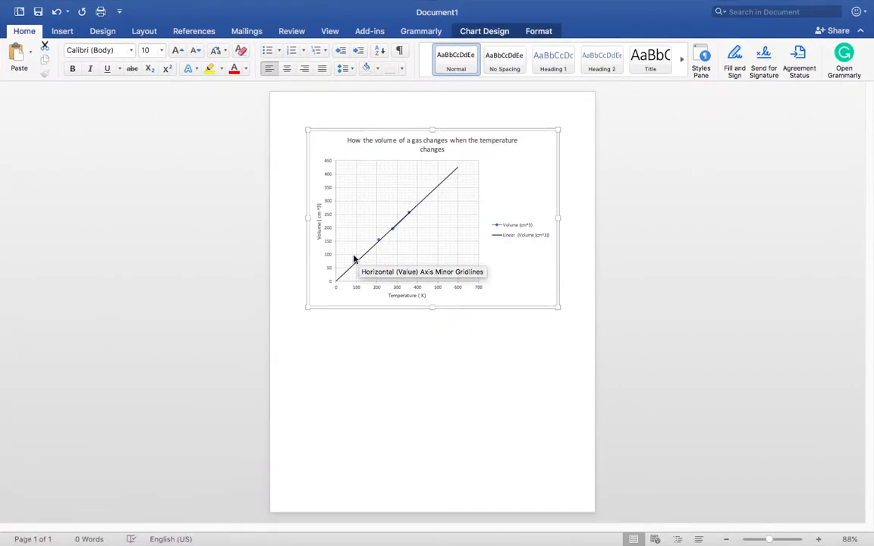
# - Close the Word document containing the pasted chart without saving it
pyautogui.moveTo(1, 5)
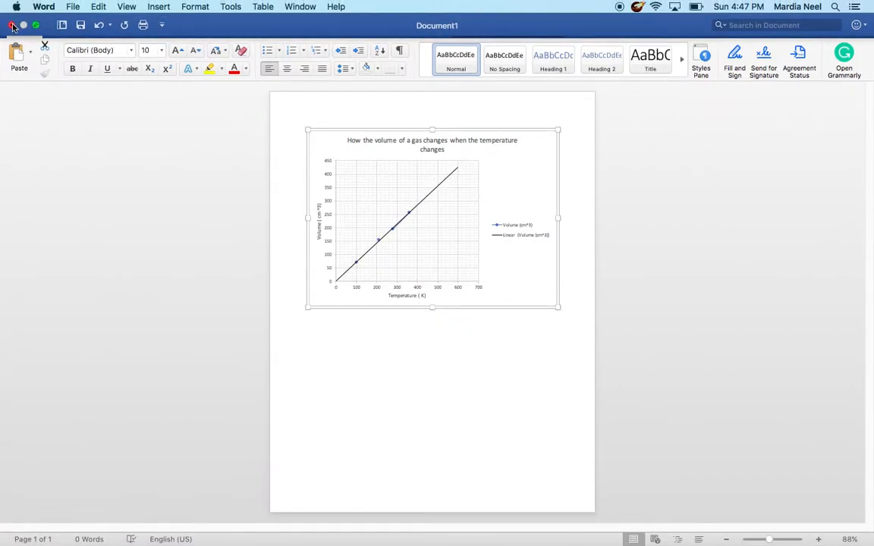
pyautogui.click(12, 25)
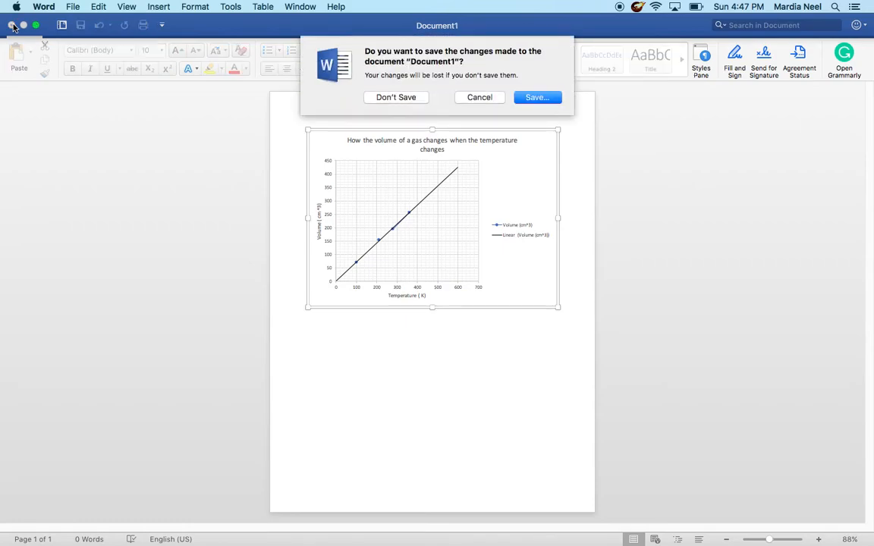
pyautogui.click(410, 89)
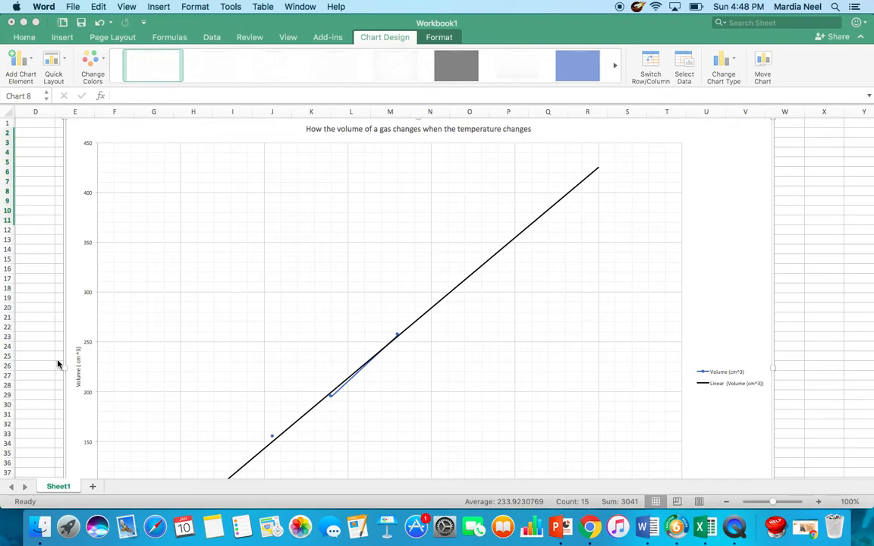
# - Examine the chart's linear trendline from the origin to its upper end, along with its trendline options
pyautogui.scroll(-10, 102, 359)
pyautogui.hscroll(-2, 102, 358)
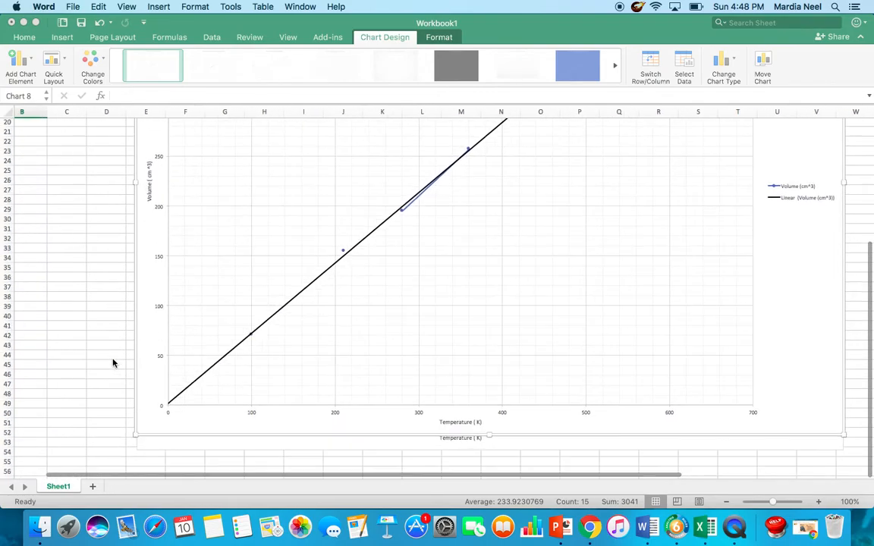
pyautogui.scroll(-1, 112, 363)
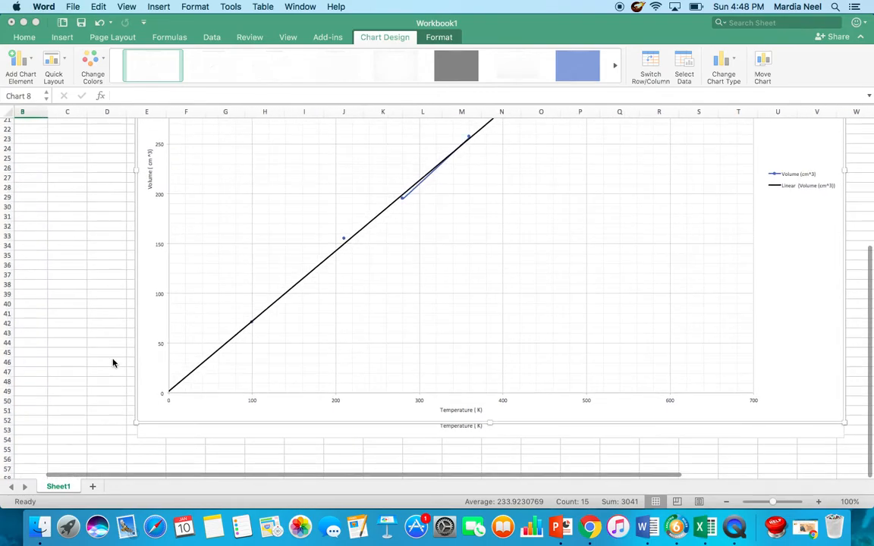
pyautogui.click(169, 394)
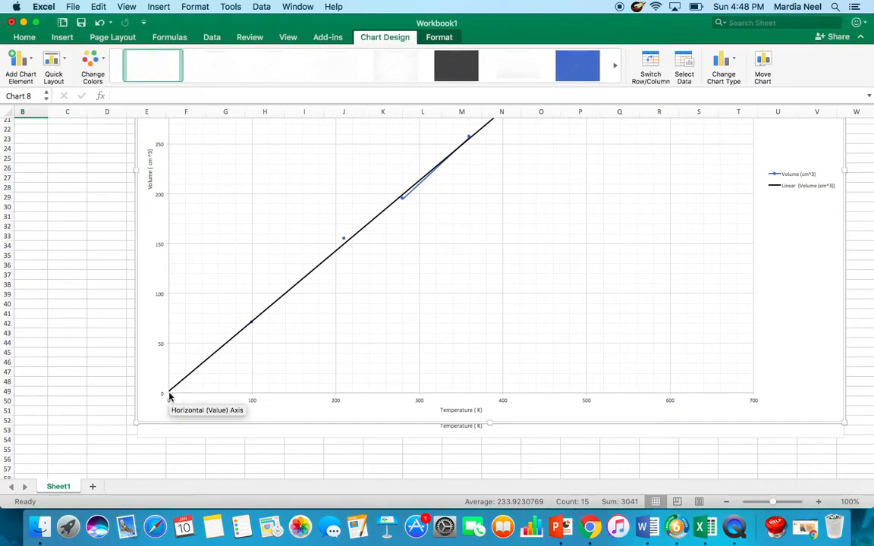
pyautogui.doubleClick(169, 393)
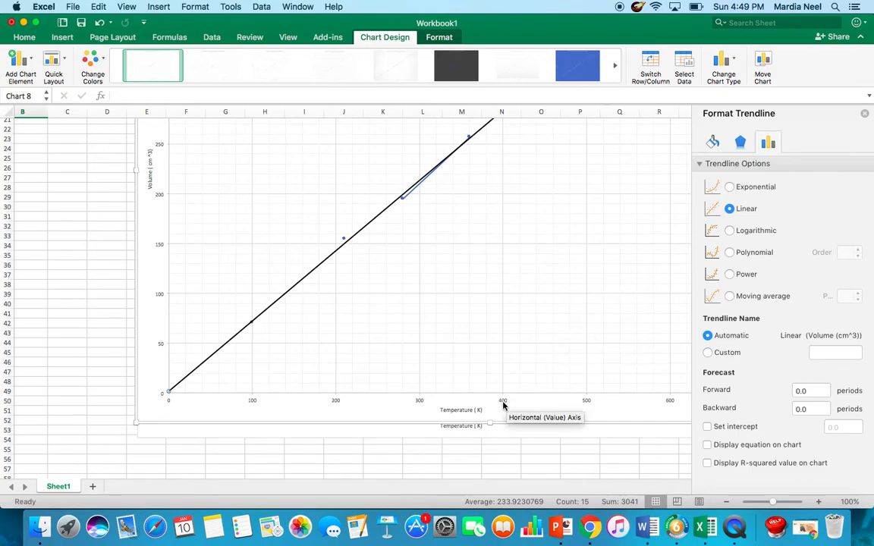
pyautogui.scroll(4, 503, 404)
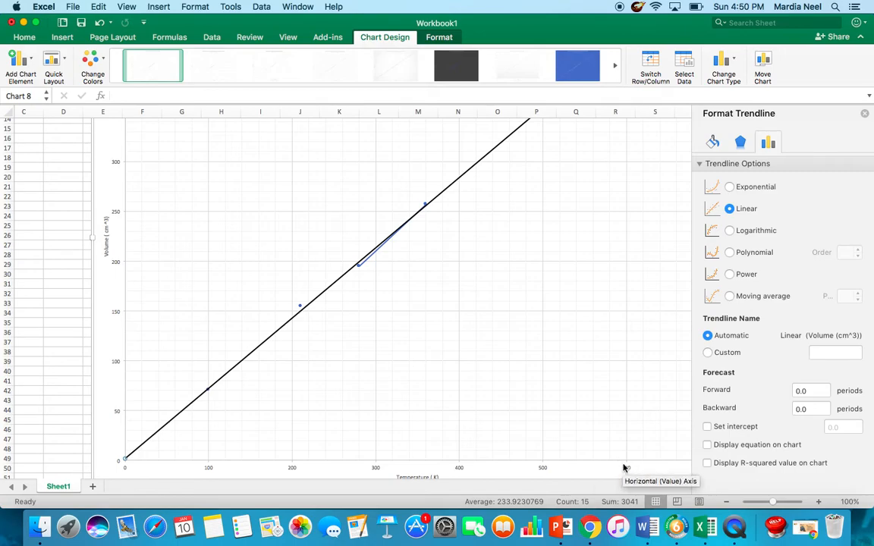
pyautogui.scroll(3, 625, 367)
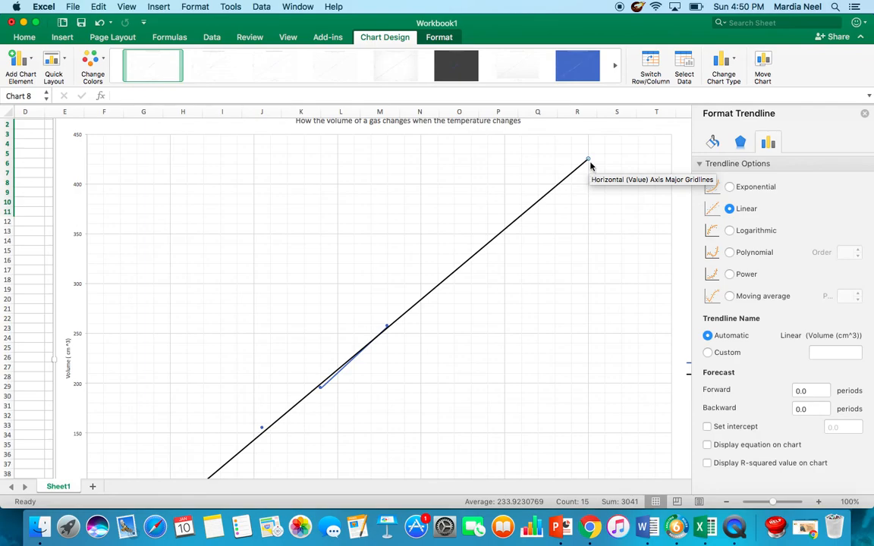
pyautogui.click(865, 114)
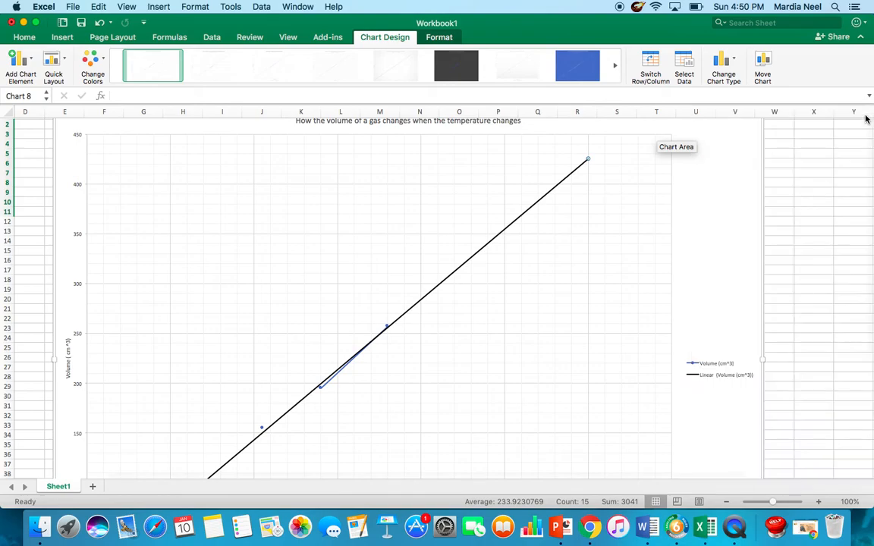